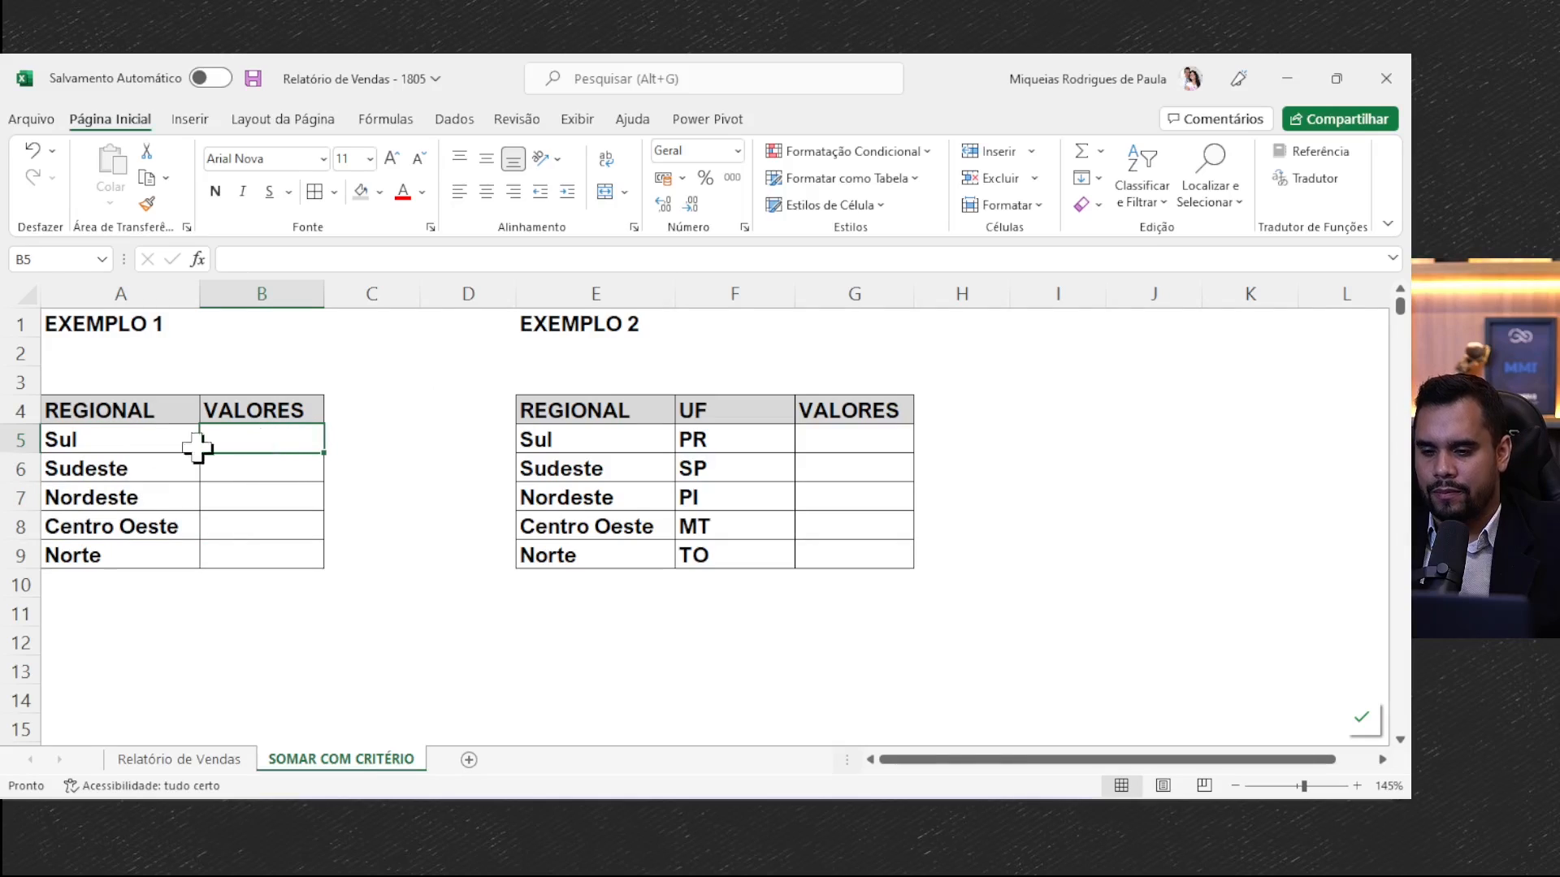
# - Look over the Exemplo 2 table's REGIONAL and UF criteria and its empty VALORES cells G5:G9
pyautogui.moveTo(620, 420); pyautogui.dragTo(731, 471)
pyautogui.click(757, 404)
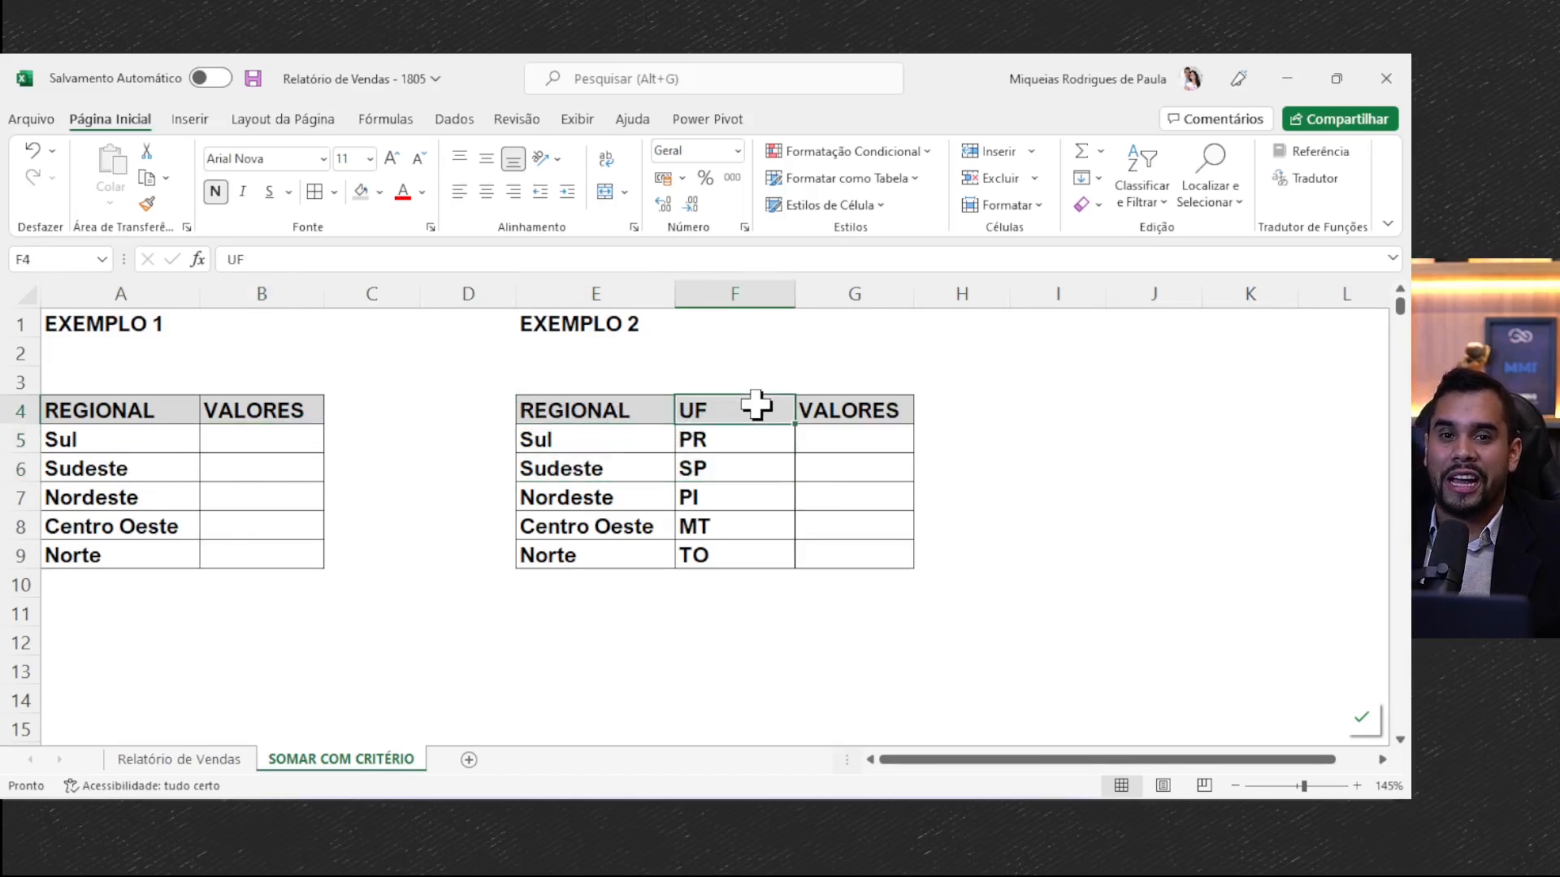
pyautogui.moveTo(845, 449); pyautogui.dragTo(853, 568)
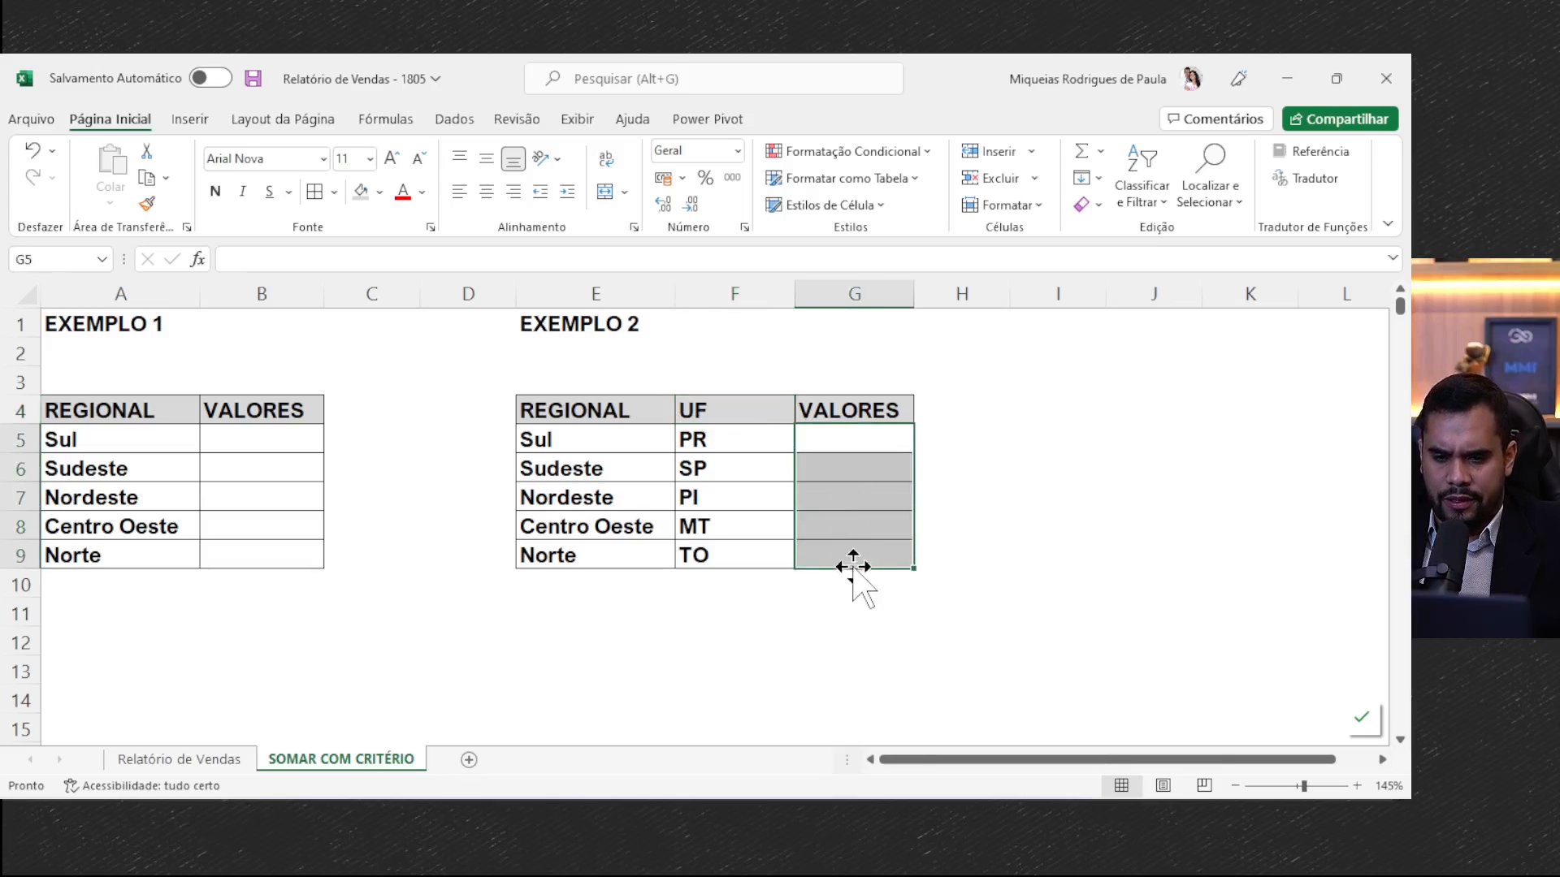
# - Examine the Regional, UF and Valor columns on the Relatório de Vendas sheet, then return to SOMAR COM CRITÉRIO
pyautogui.click(193, 762)
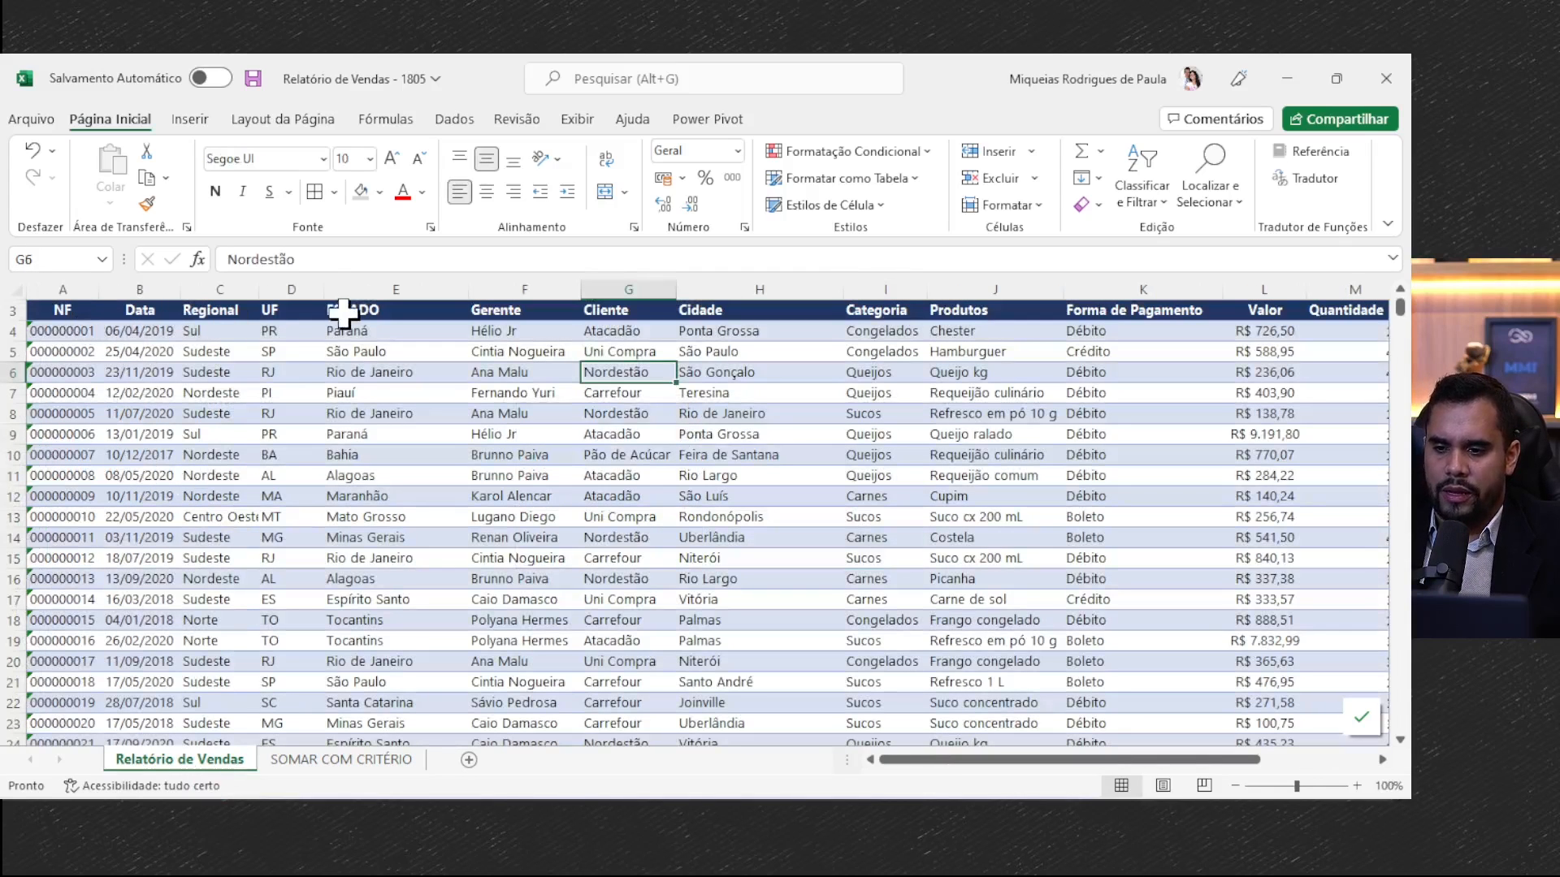
pyautogui.click(237, 289)
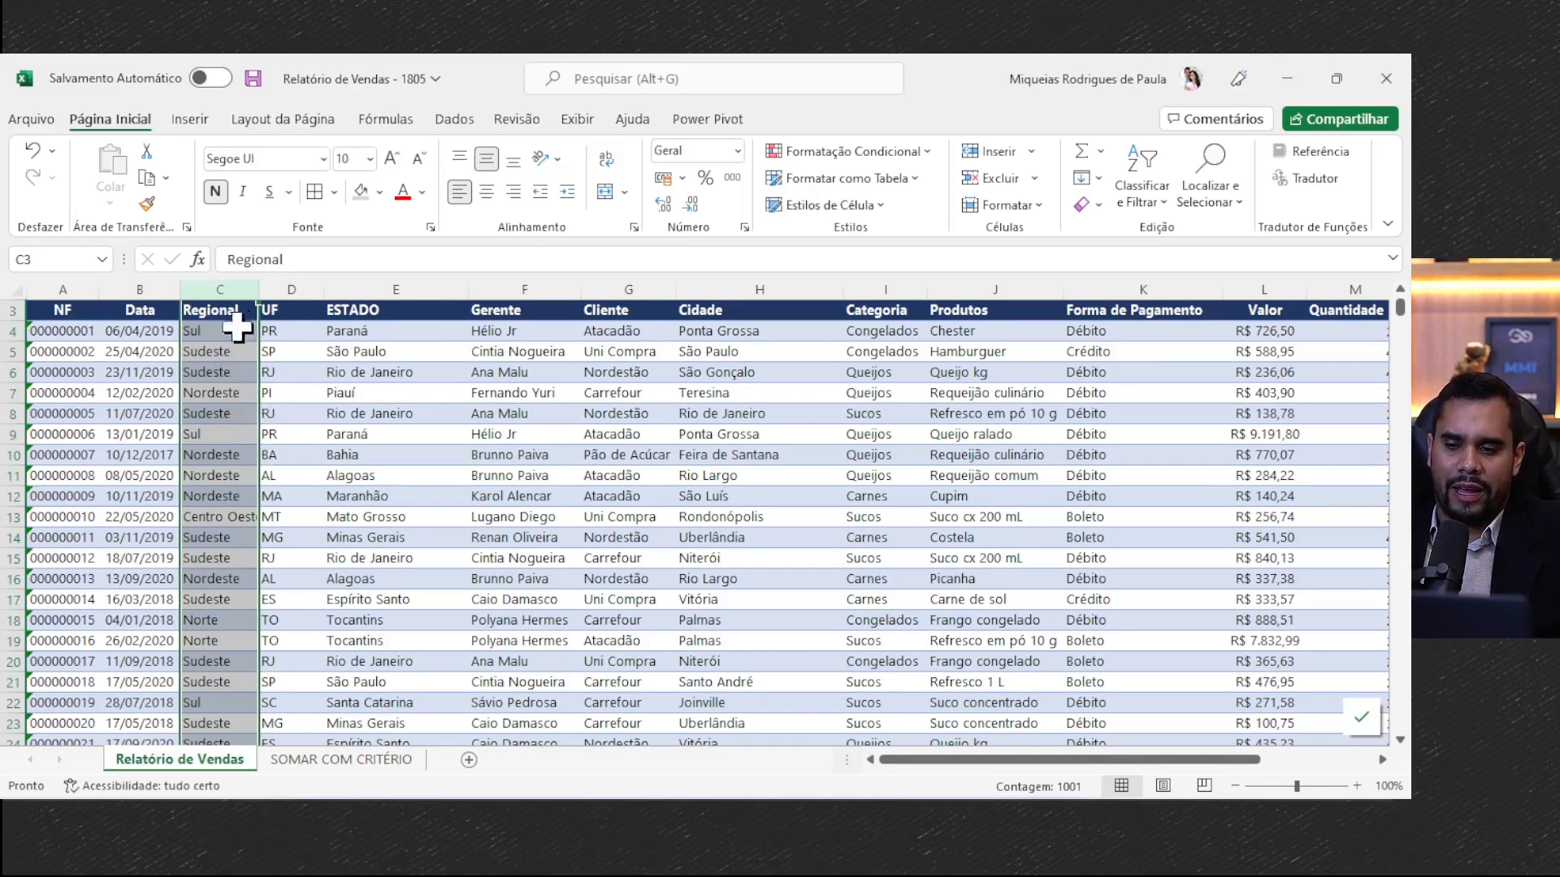
pyautogui.click(295, 276)
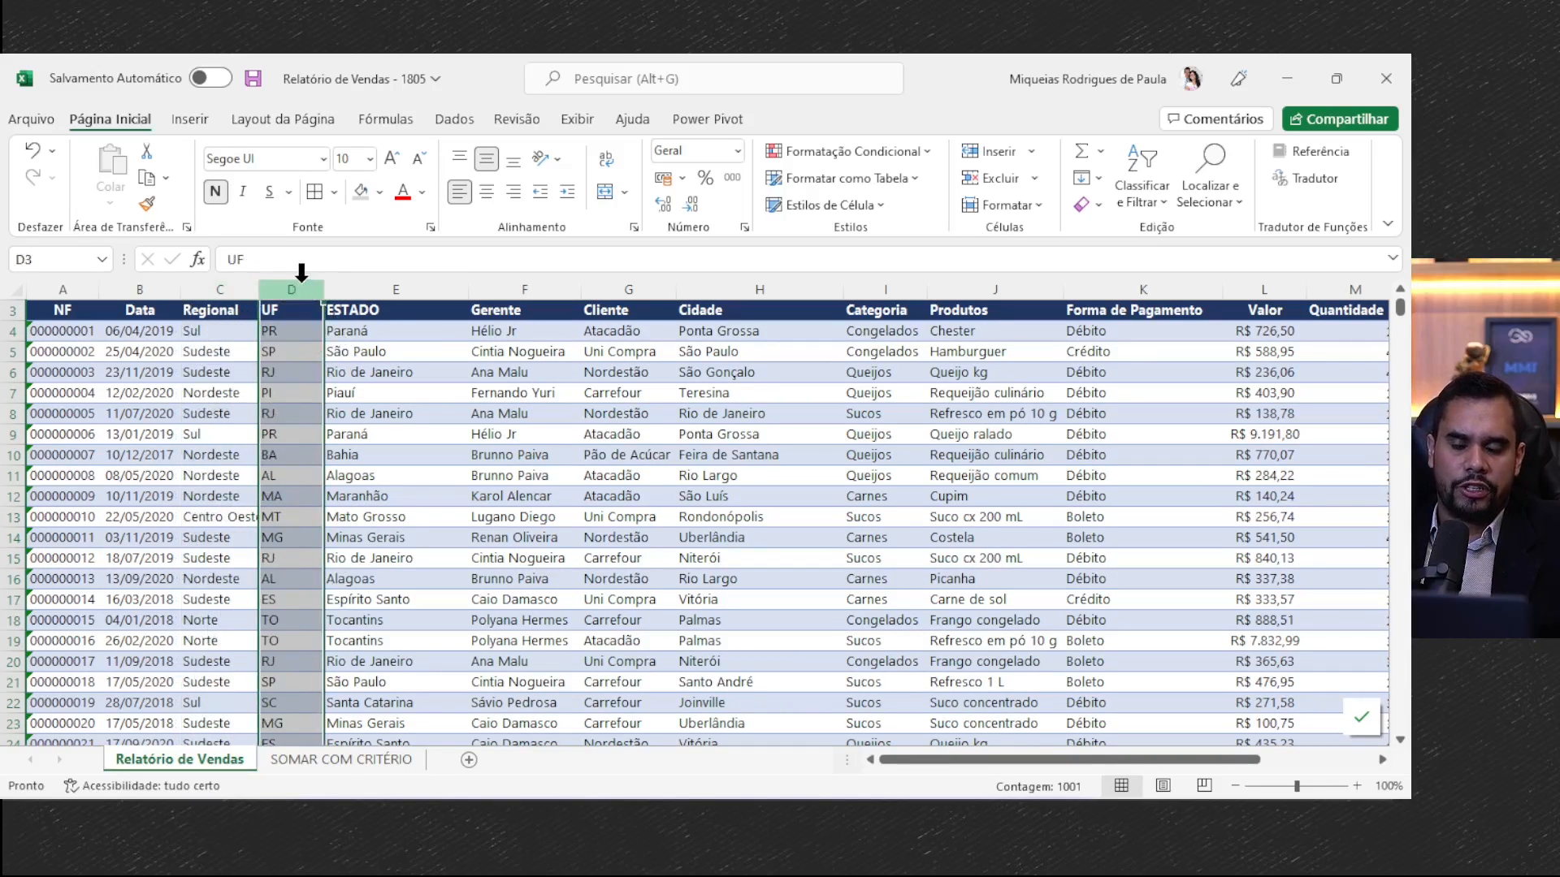
pyautogui.moveTo(203, 331); pyautogui.dragTo(295, 532)
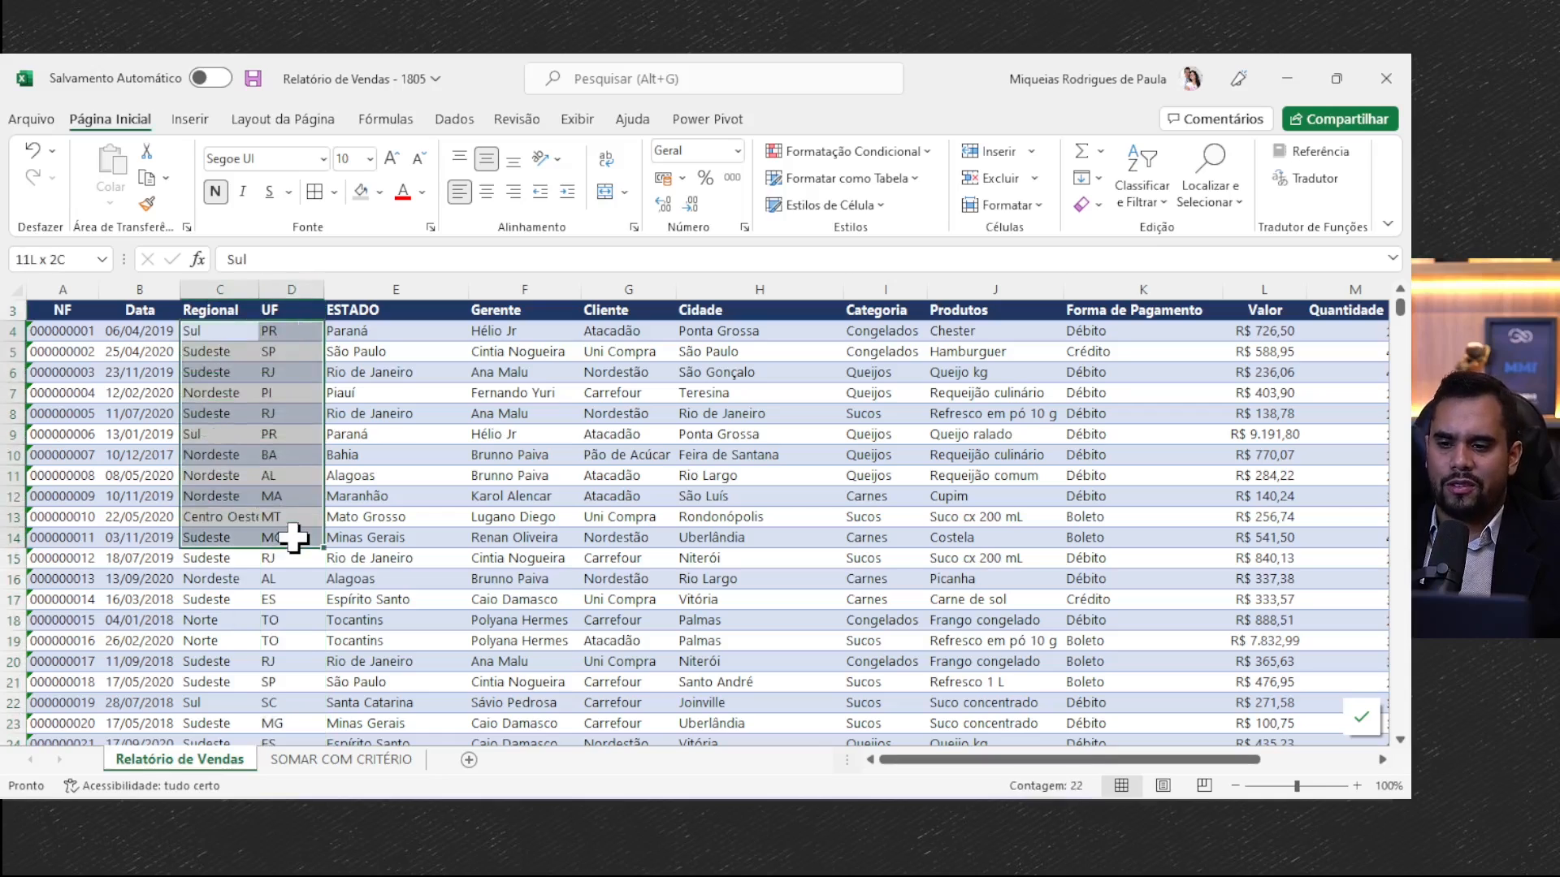
pyautogui.moveTo(1251, 351); pyautogui.dragTo(1251, 703)
pyautogui.moveTo(1221, 761); pyautogui.dragTo(1334, 761)
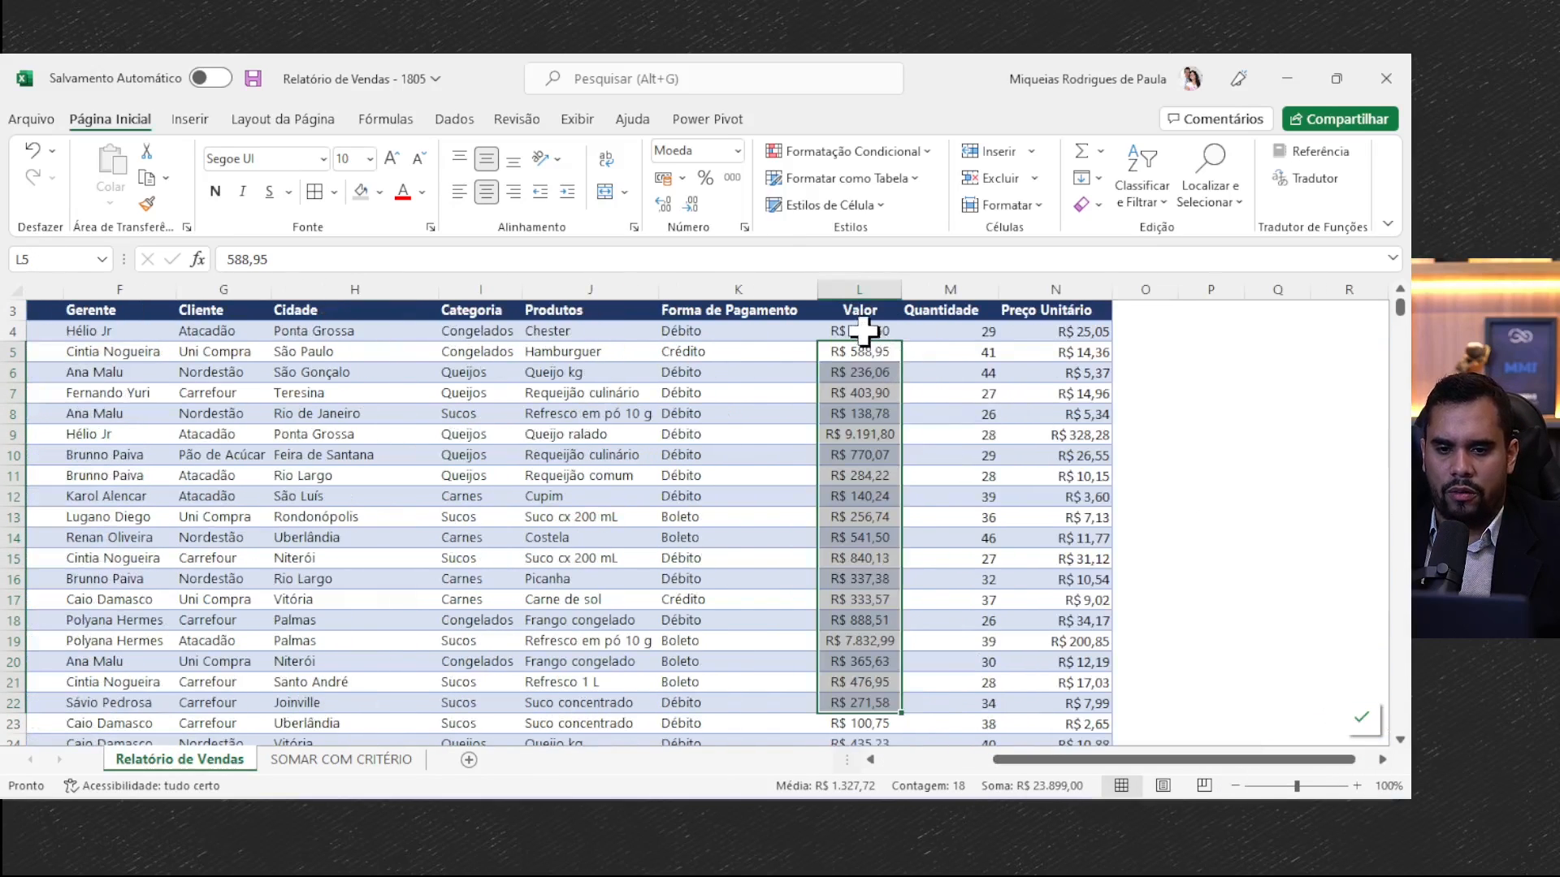
pyautogui.moveTo(865, 329); pyautogui.dragTo(865, 351)
pyautogui.moveTo(869, 497); pyautogui.dragTo(860, 578)
pyautogui.moveTo(1079, 762); pyautogui.dragTo(626, 763)
pyautogui.click(341, 760)
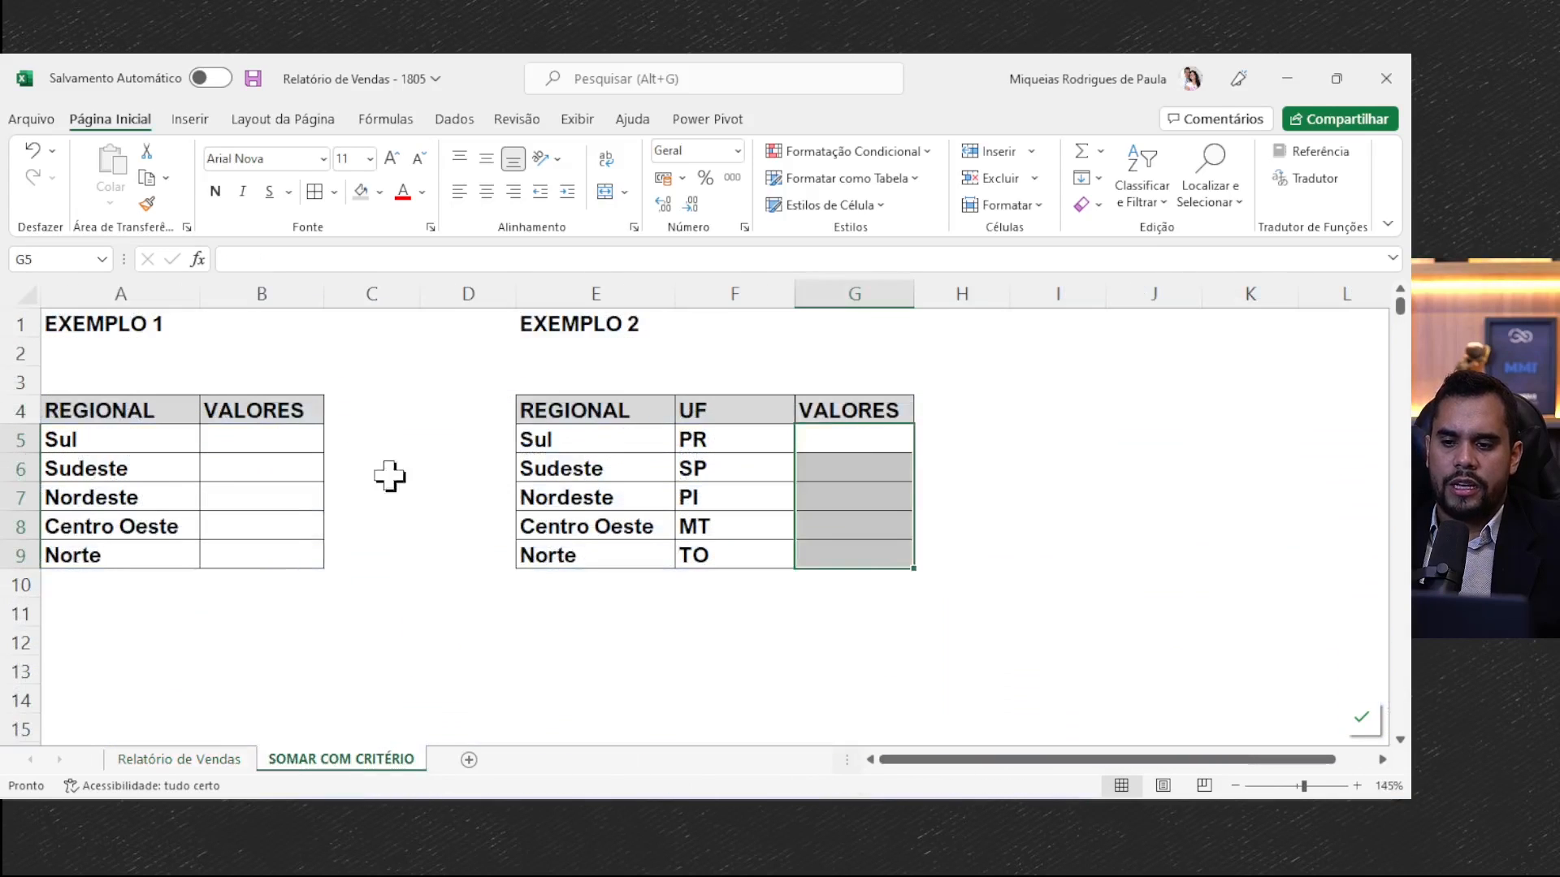
pyautogui.click(189, 761)
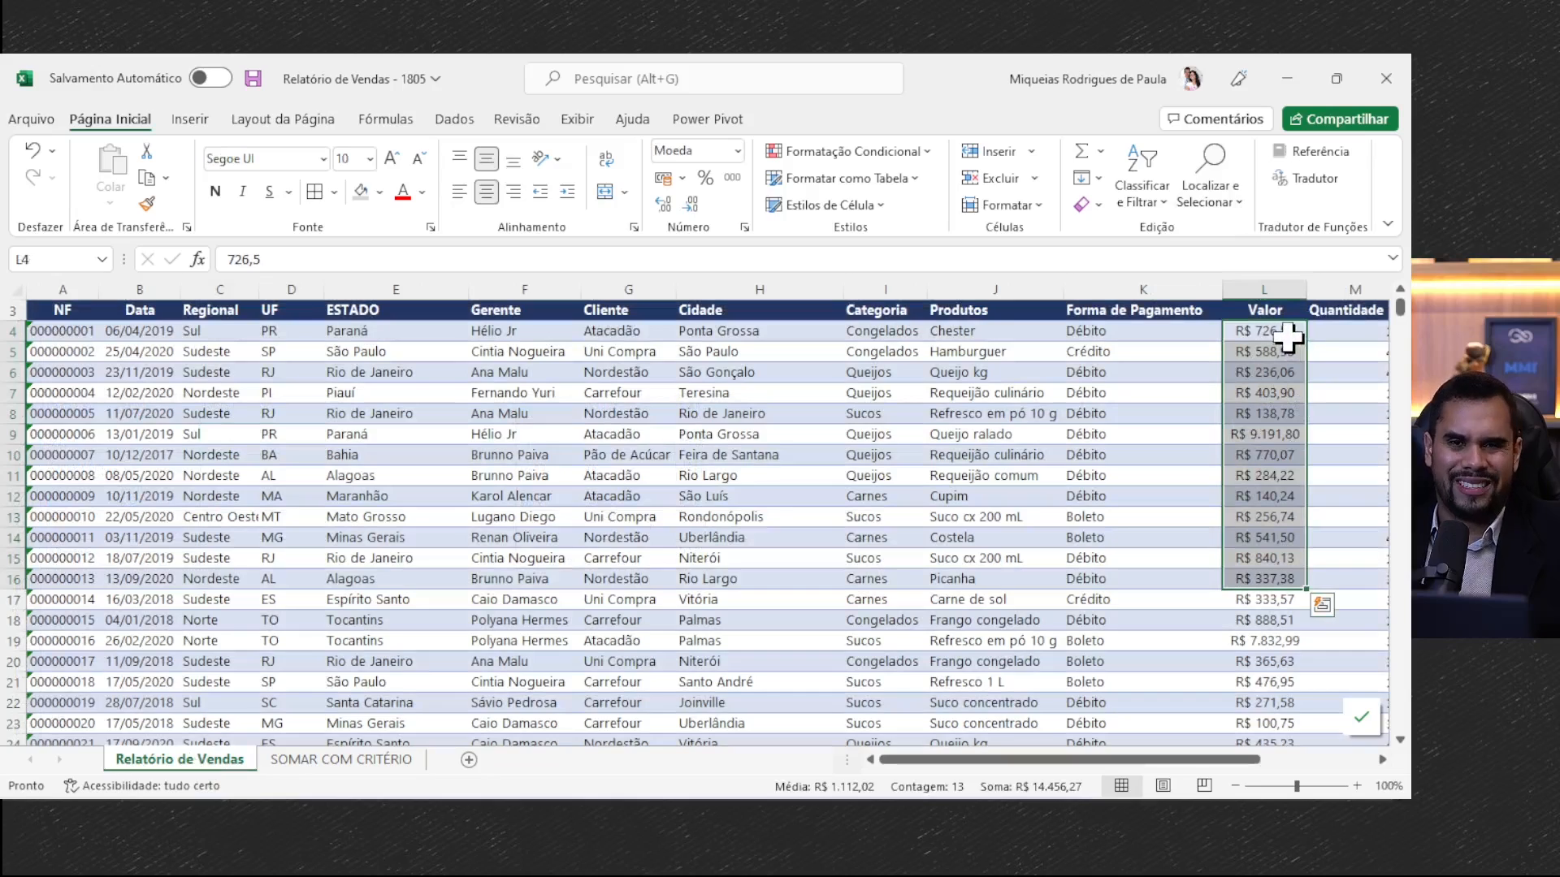
pyautogui.click(396, 762)
# - Start a SOMASE formula in B5 of Exemplo 1 with column C (Regional) of Relatório de Vendas as the criteria range
pyautogui.click(129, 412)
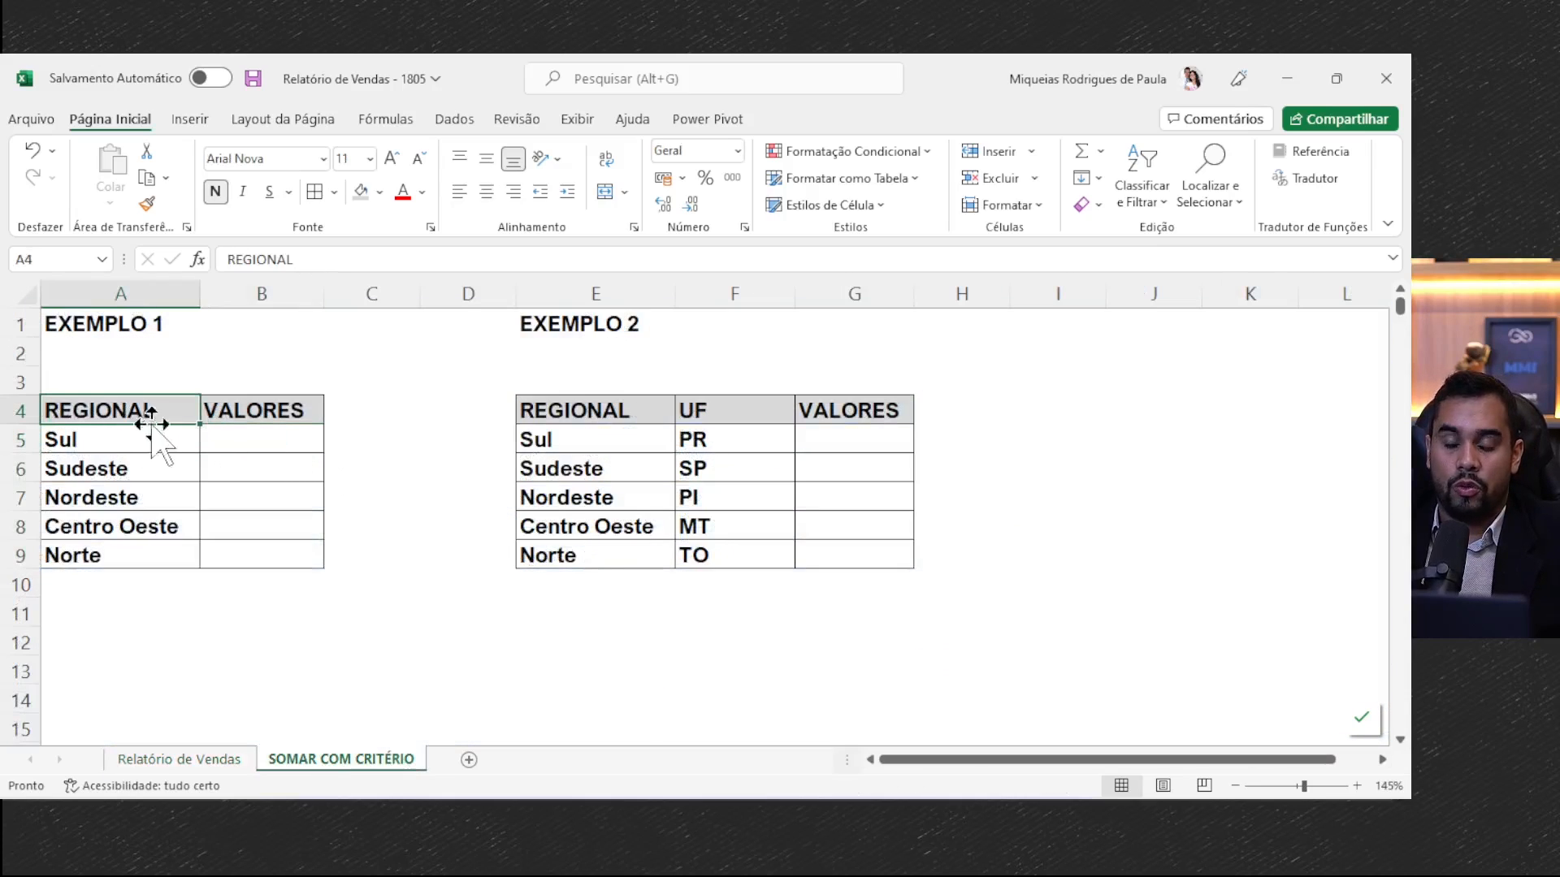
pyautogui.click(262, 458)
pyautogui.click(261, 448)
pyautogui.write('=SOMASE(')
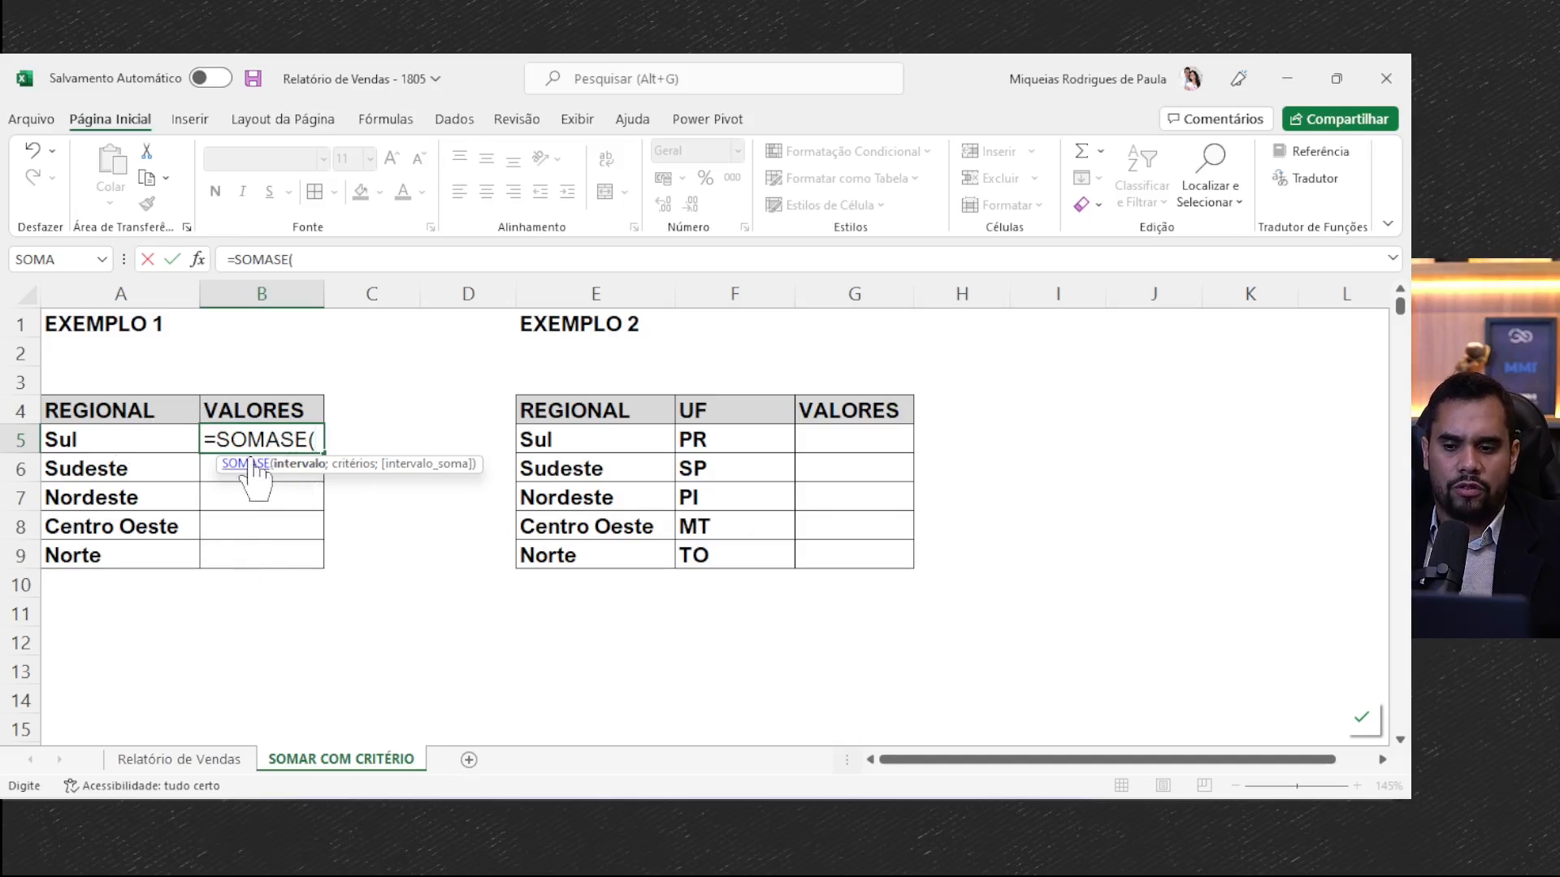
pyautogui.click(195, 760)
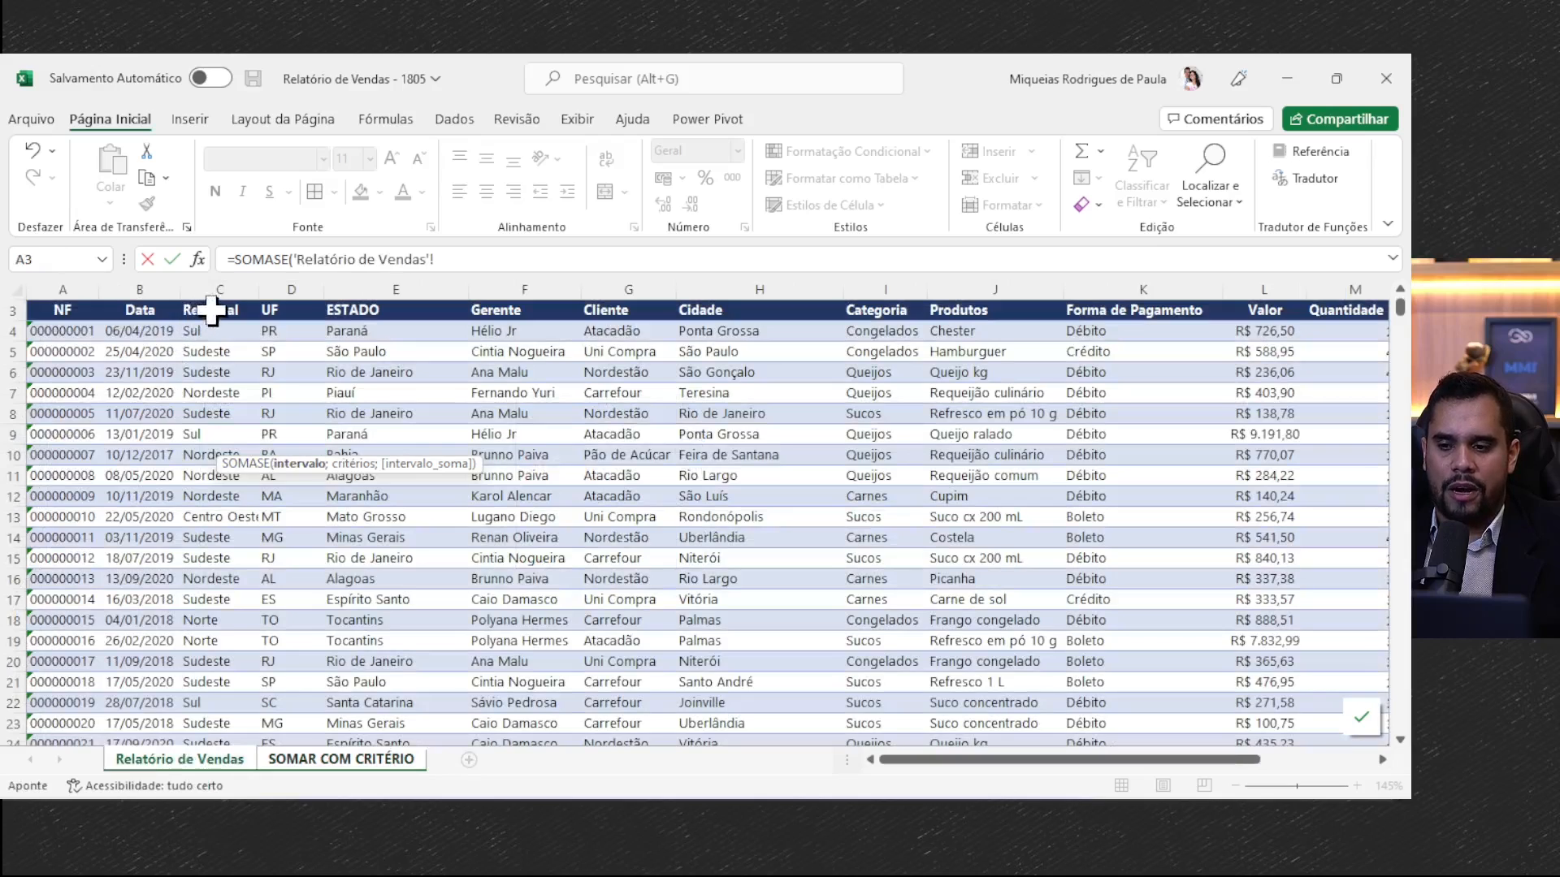
pyautogui.click(223, 278)
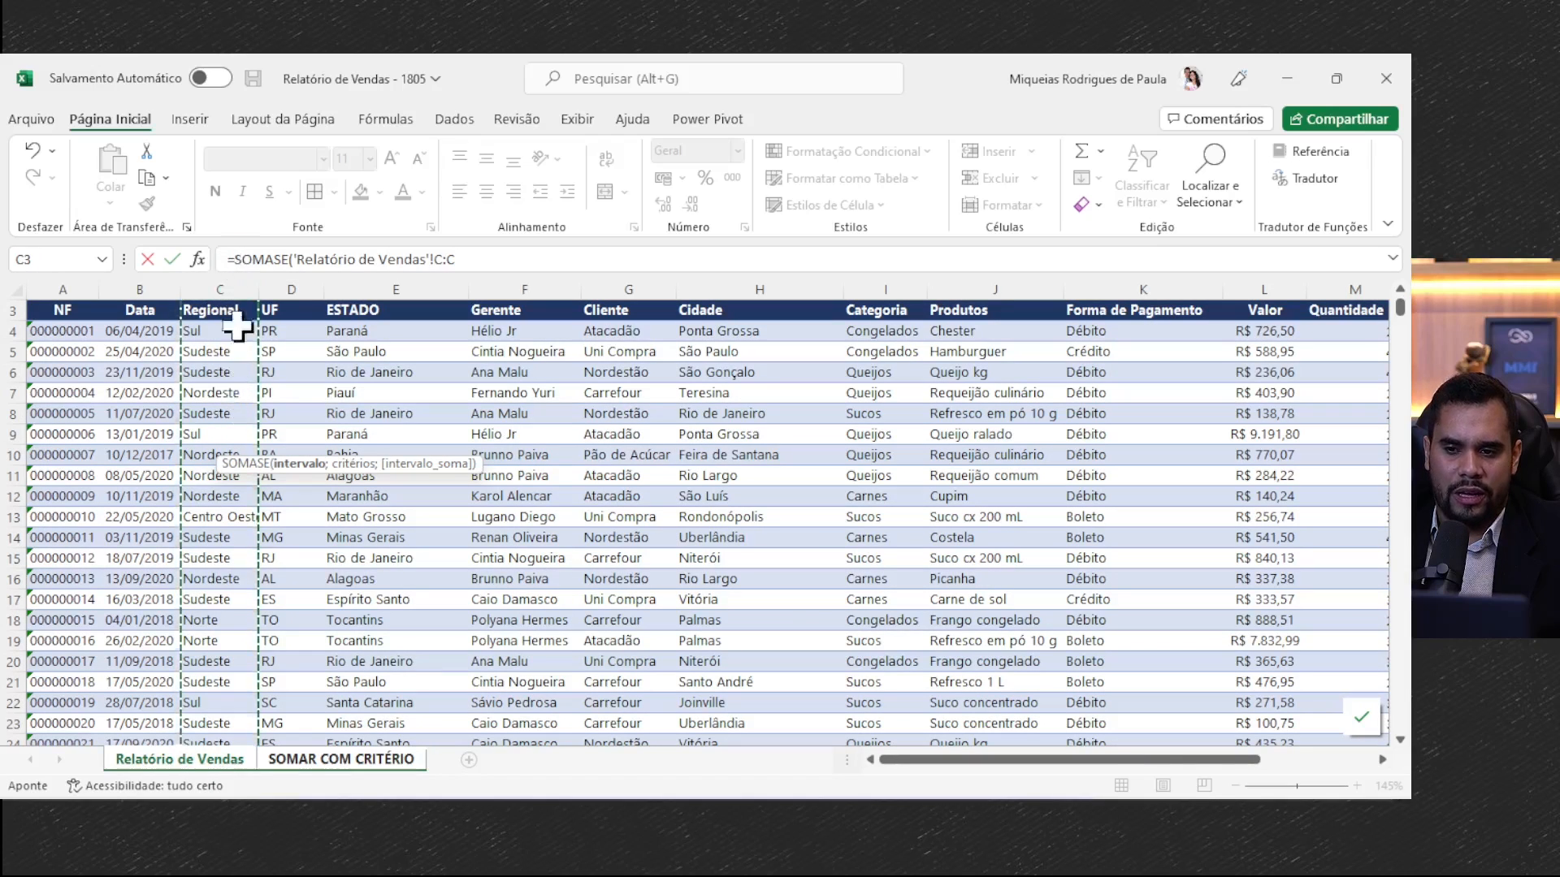
pyautogui.click(496, 259)
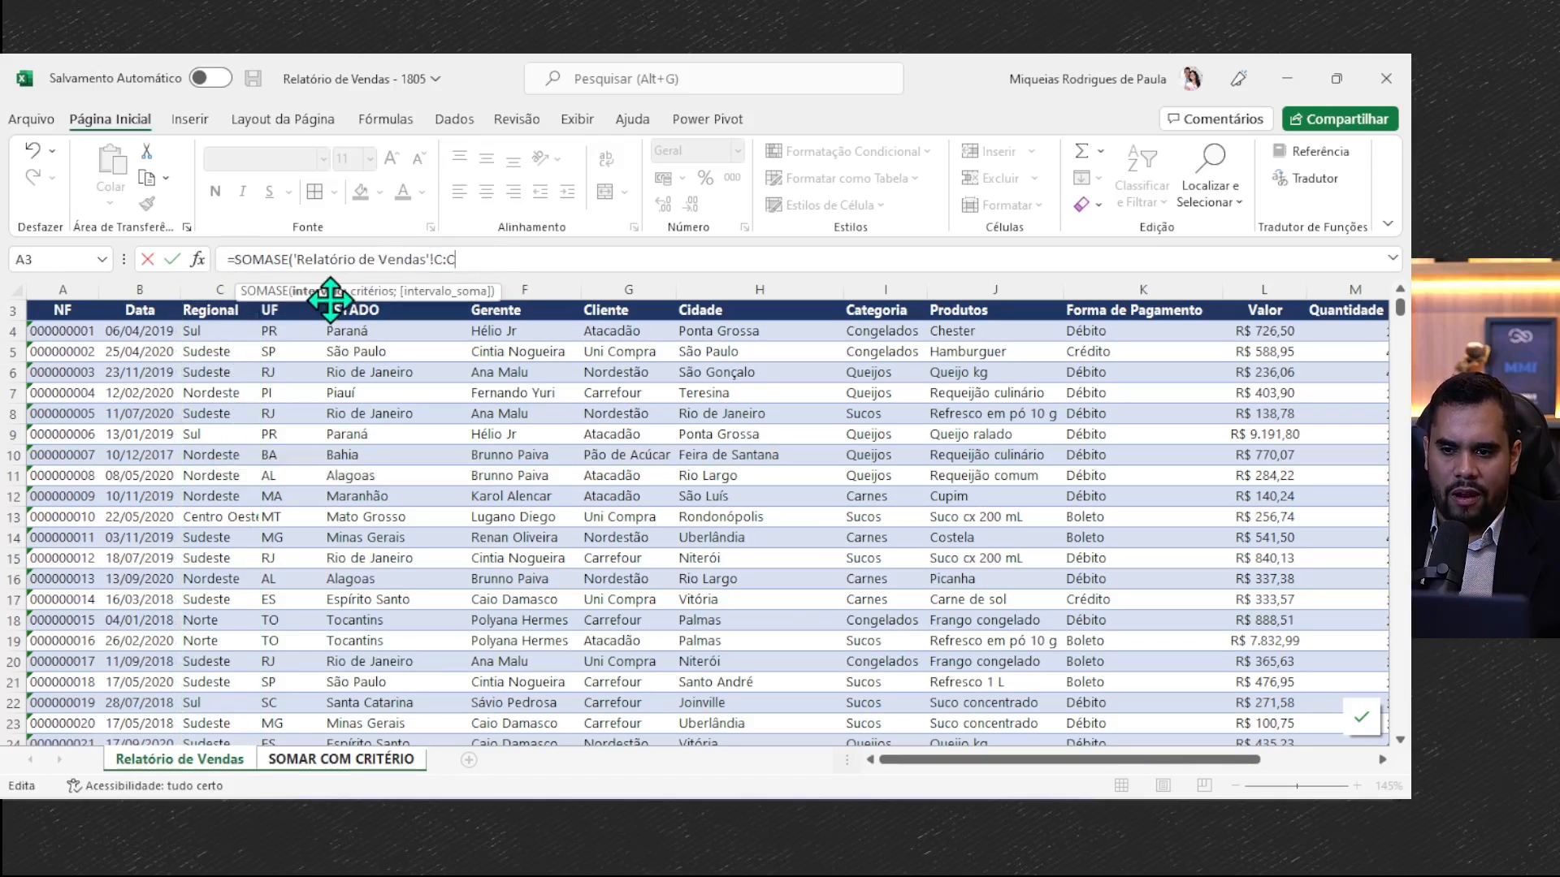
pyautogui.write(';')
# - Use cell A5 (Sul) on SOMAR COM CRITÉRIO as the SOMASE criterion
pyautogui.click(341, 760)
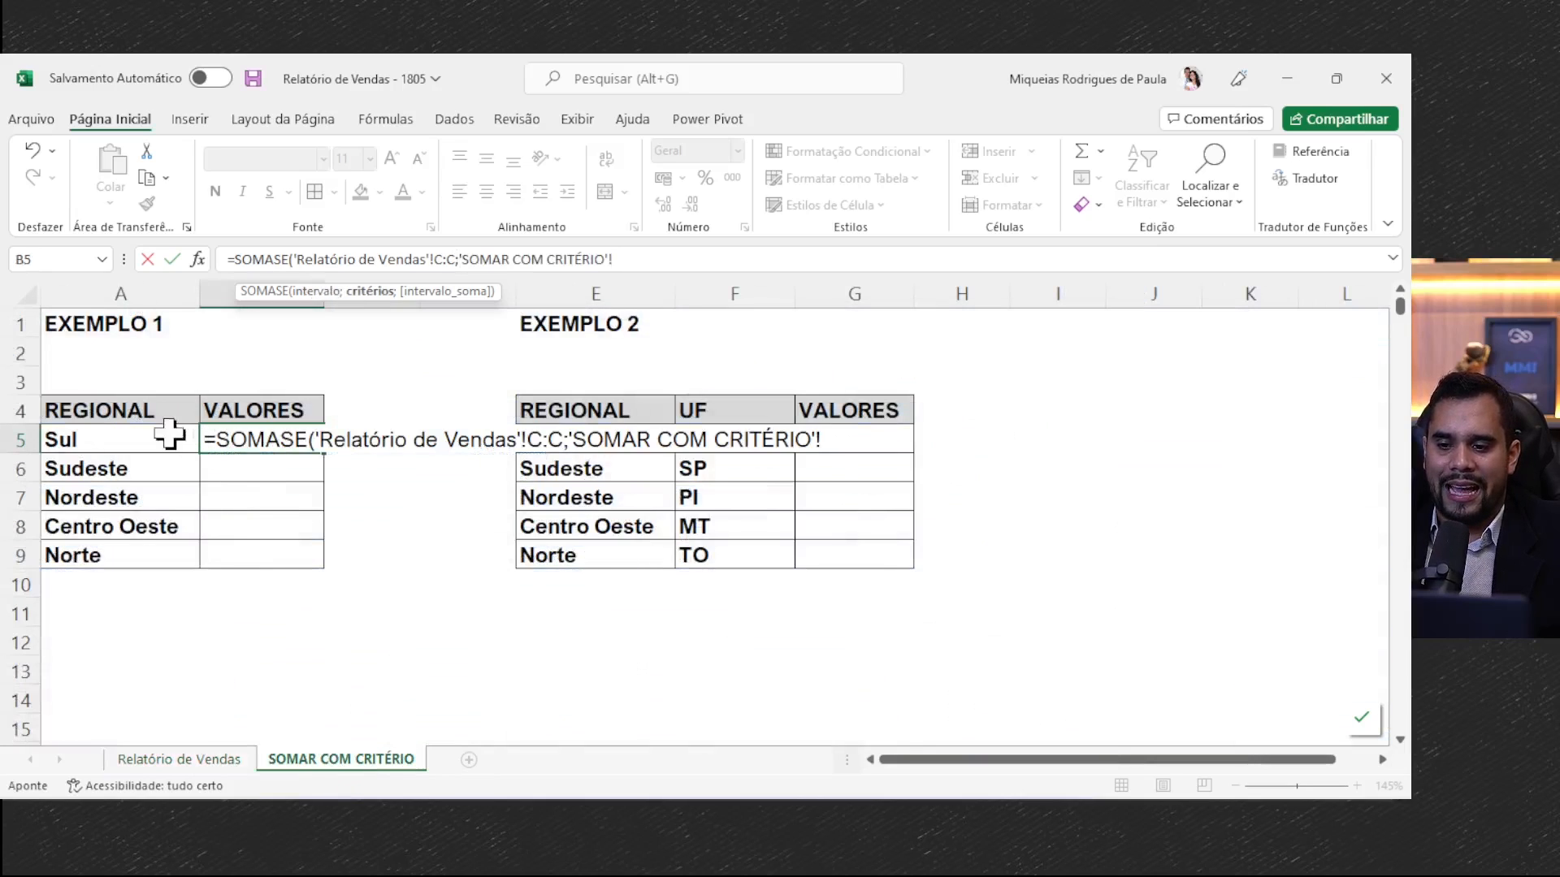
pyautogui.click(134, 439)
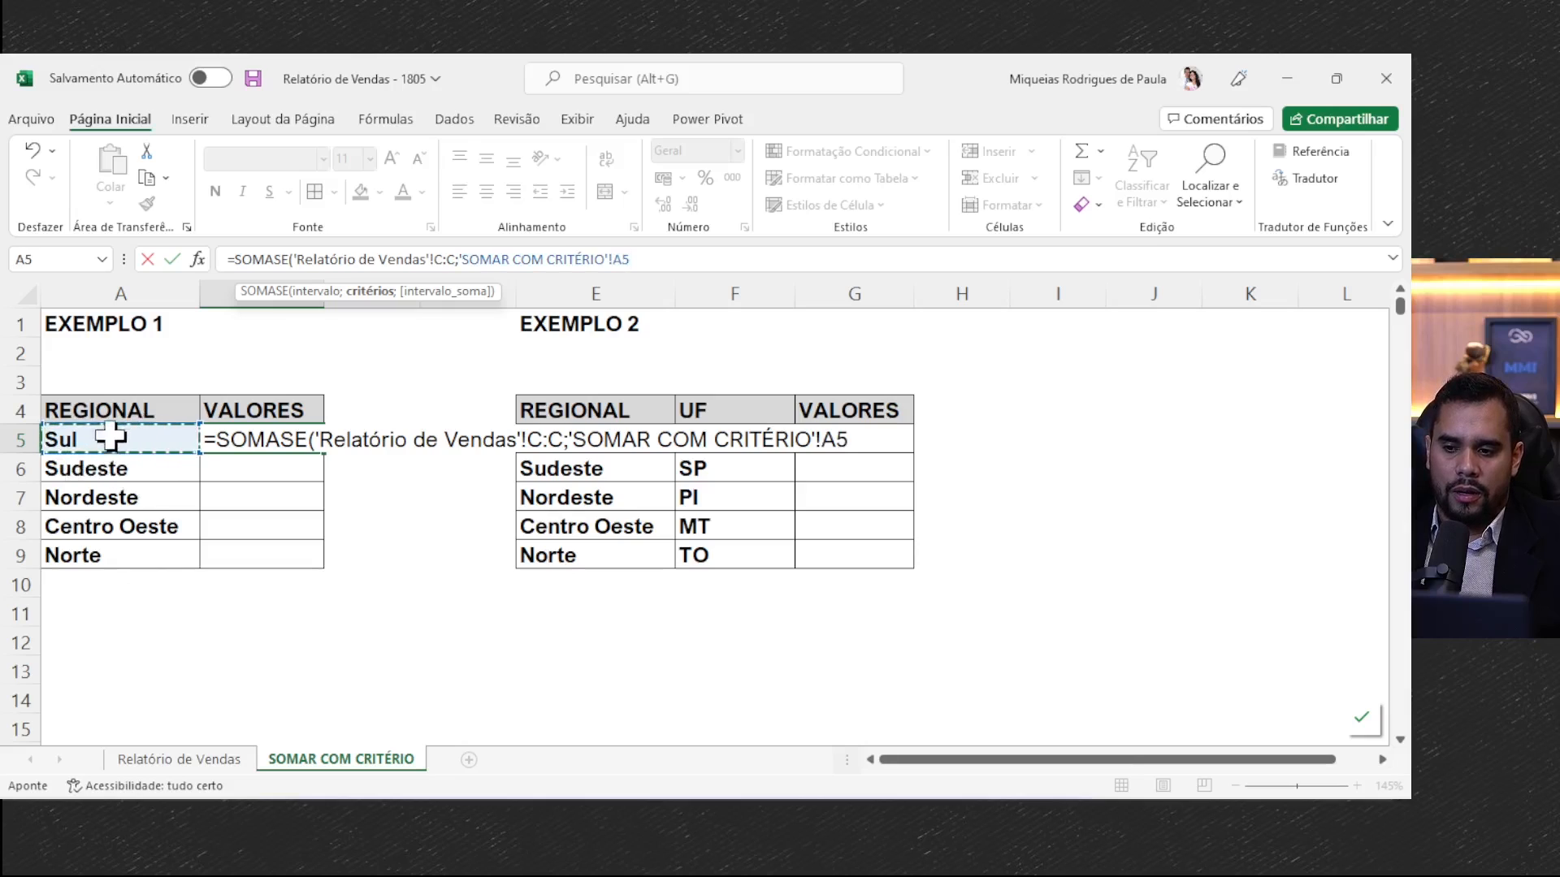
pyautogui.click(347, 259)
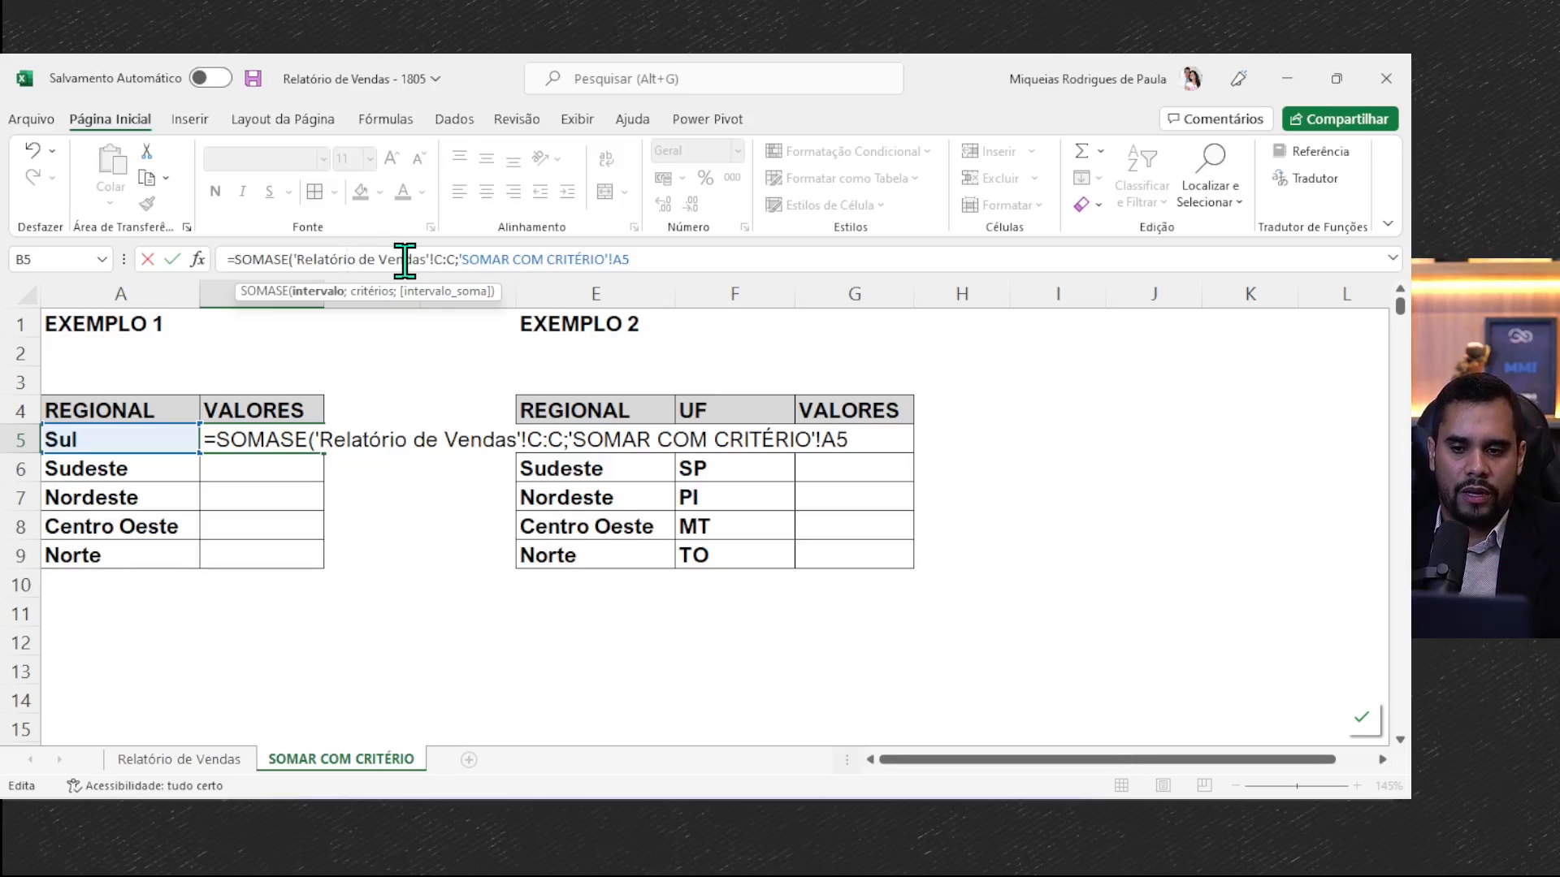
pyautogui.click(637, 260)
pyautogui.write(';')
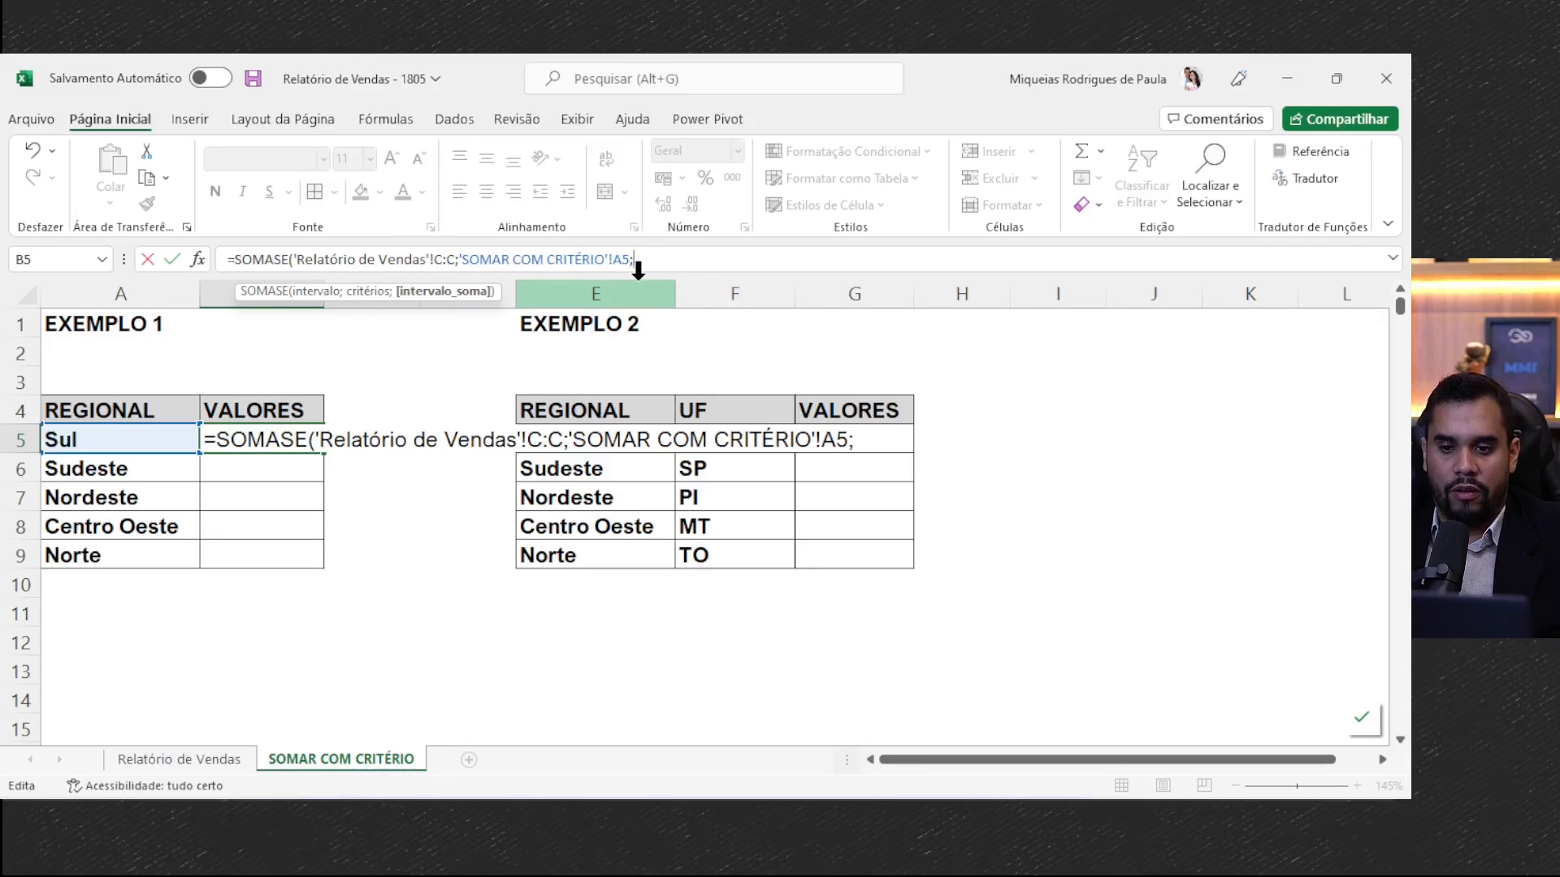
# - Complete the SOMASE formula with column L (Valor) of Relatório de Vendas as the sum range, and fill it down to B9
pyautogui.click(162, 762)
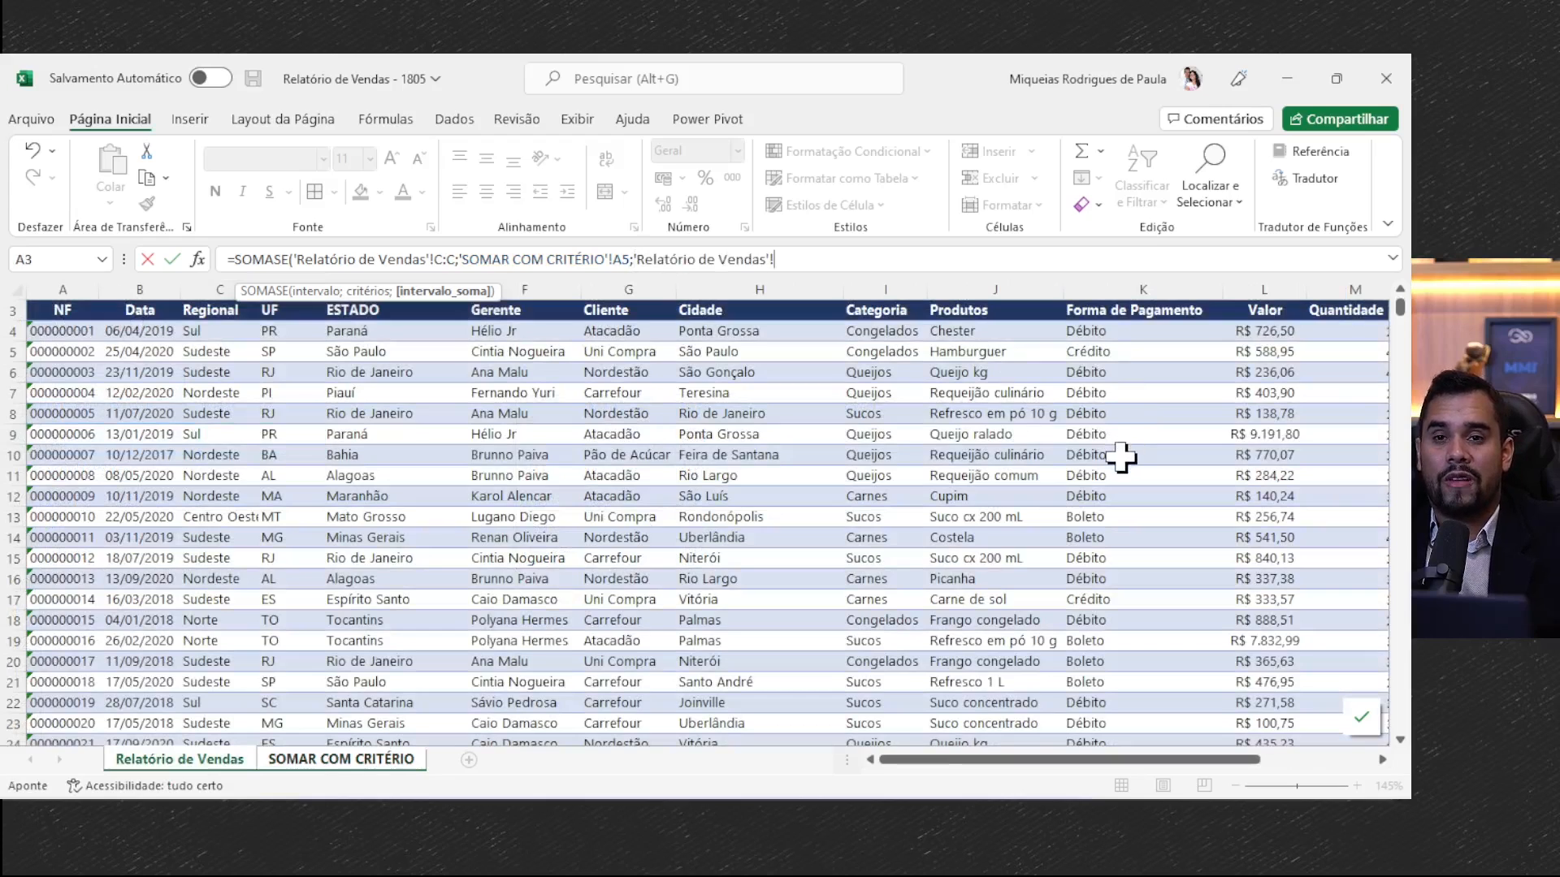
pyautogui.moveTo(1122, 759); pyautogui.dragTo(1267, 743)
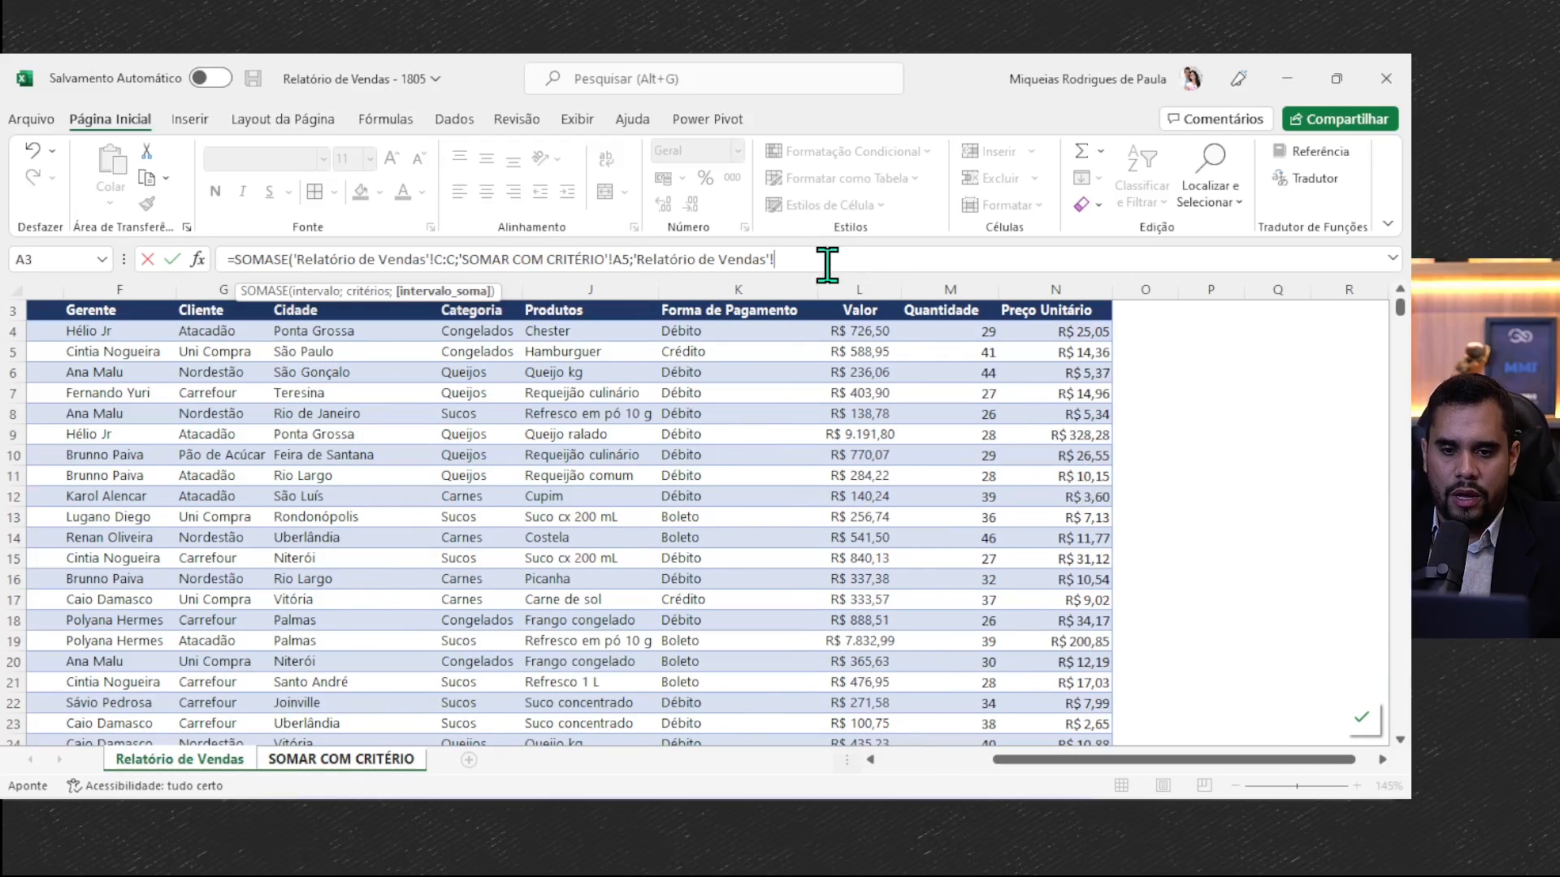
pyautogui.click(857, 290)
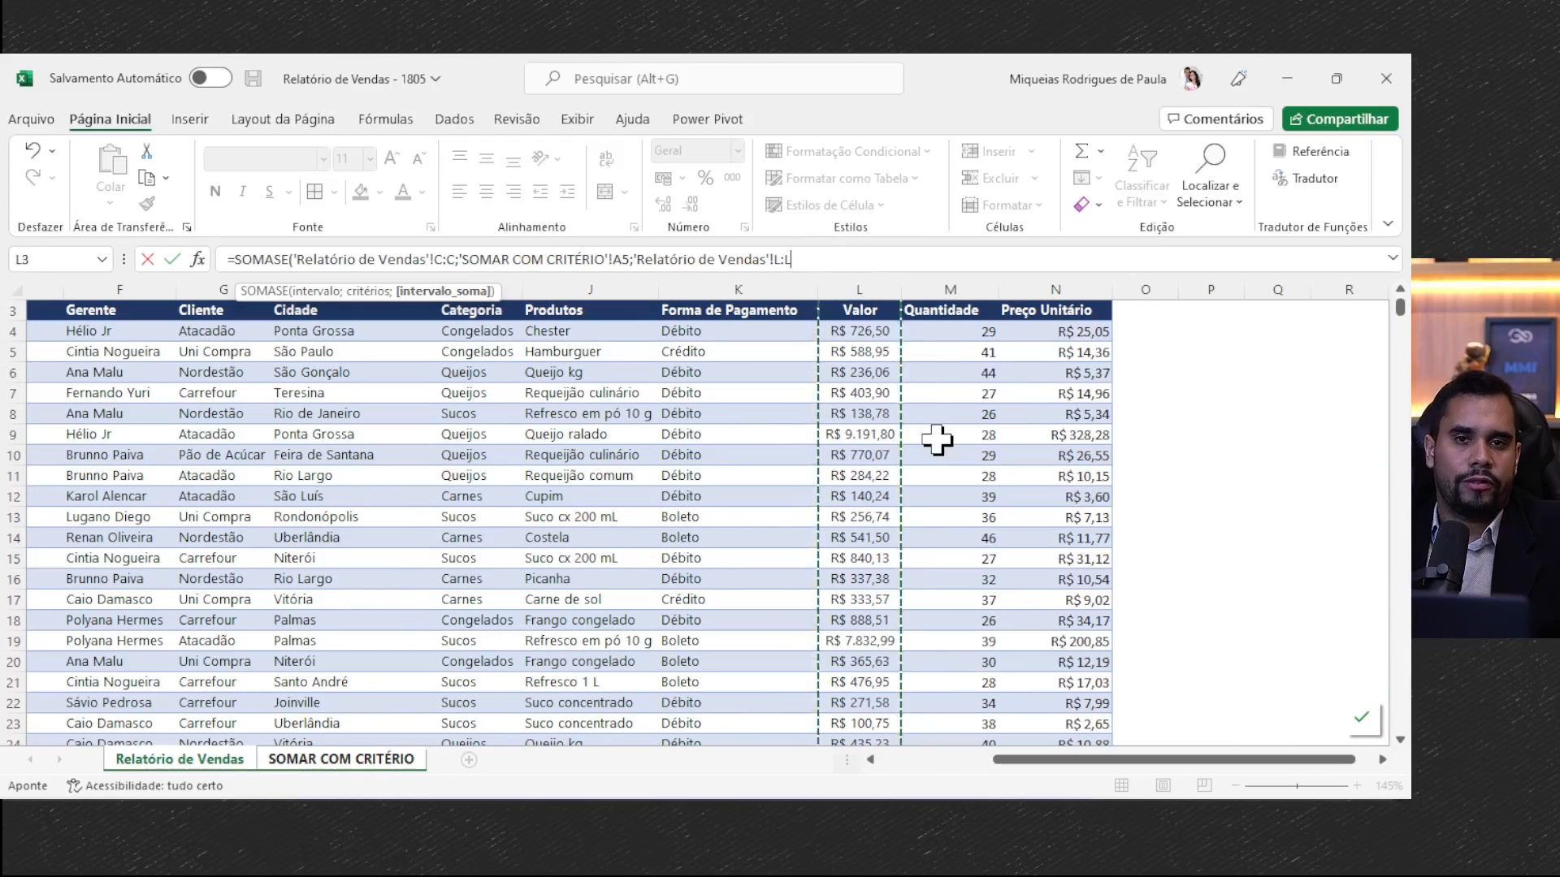
pyautogui.write(')')
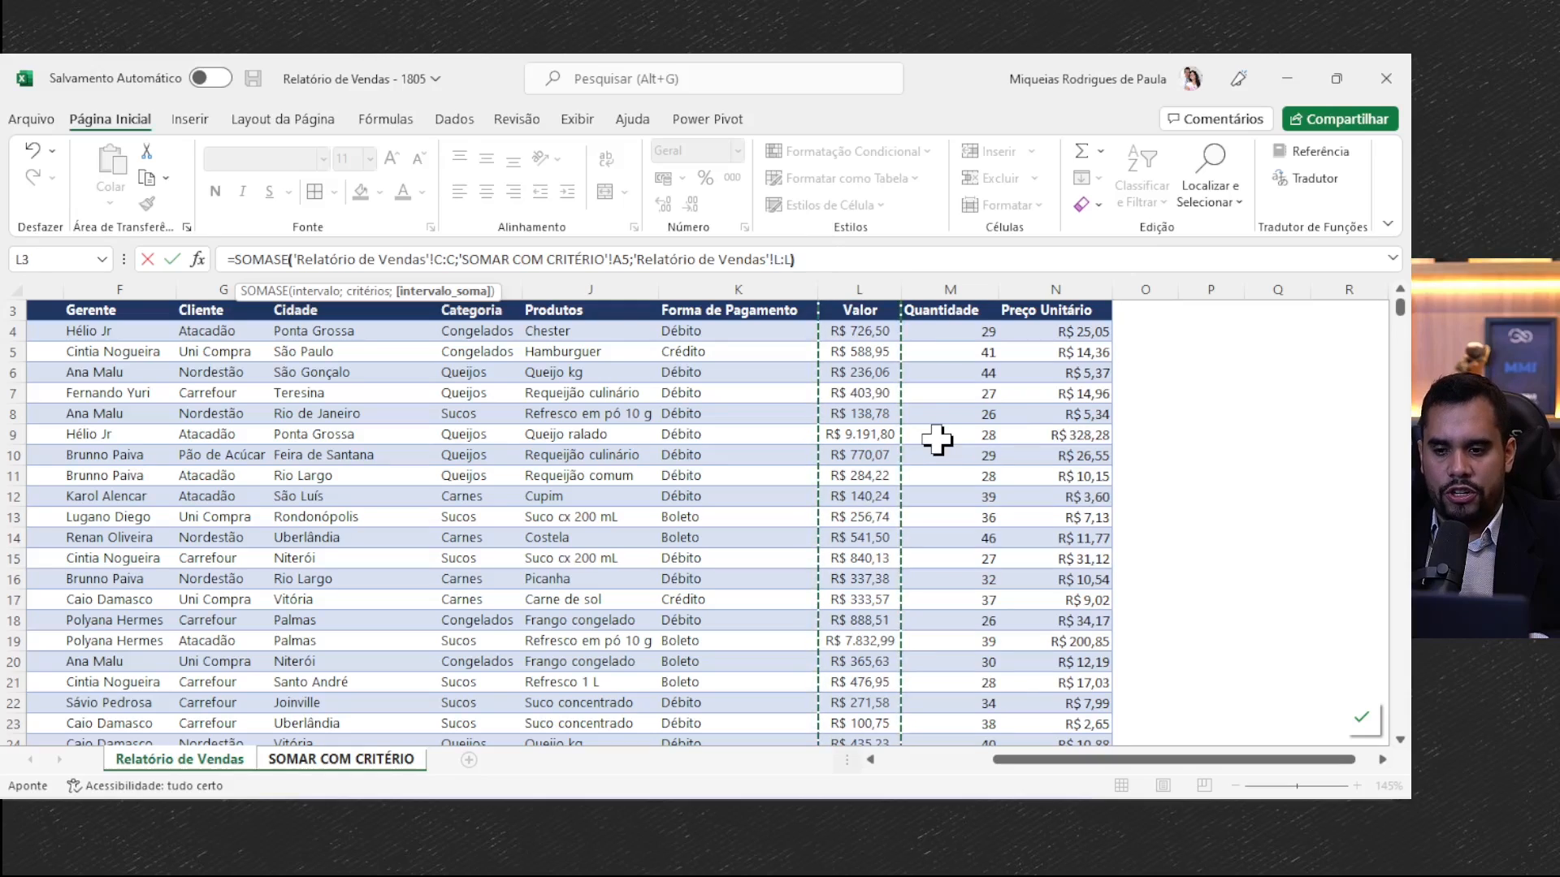
pyautogui.hotkey('ctrl', 'Return')
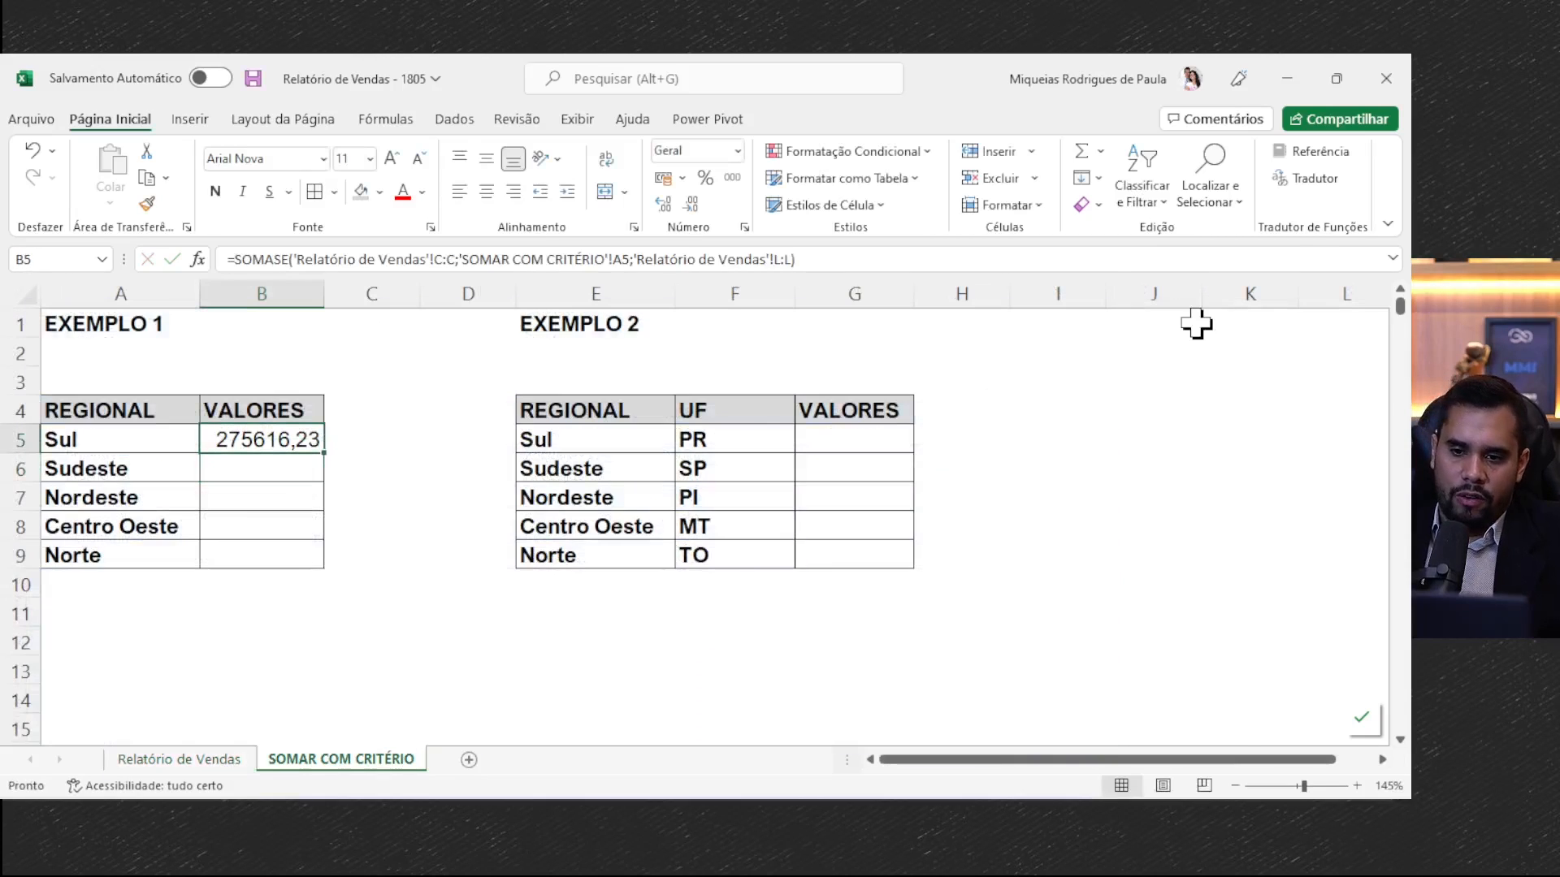
pyautogui.moveTo(331, 452); pyautogui.dragTo(324, 568)
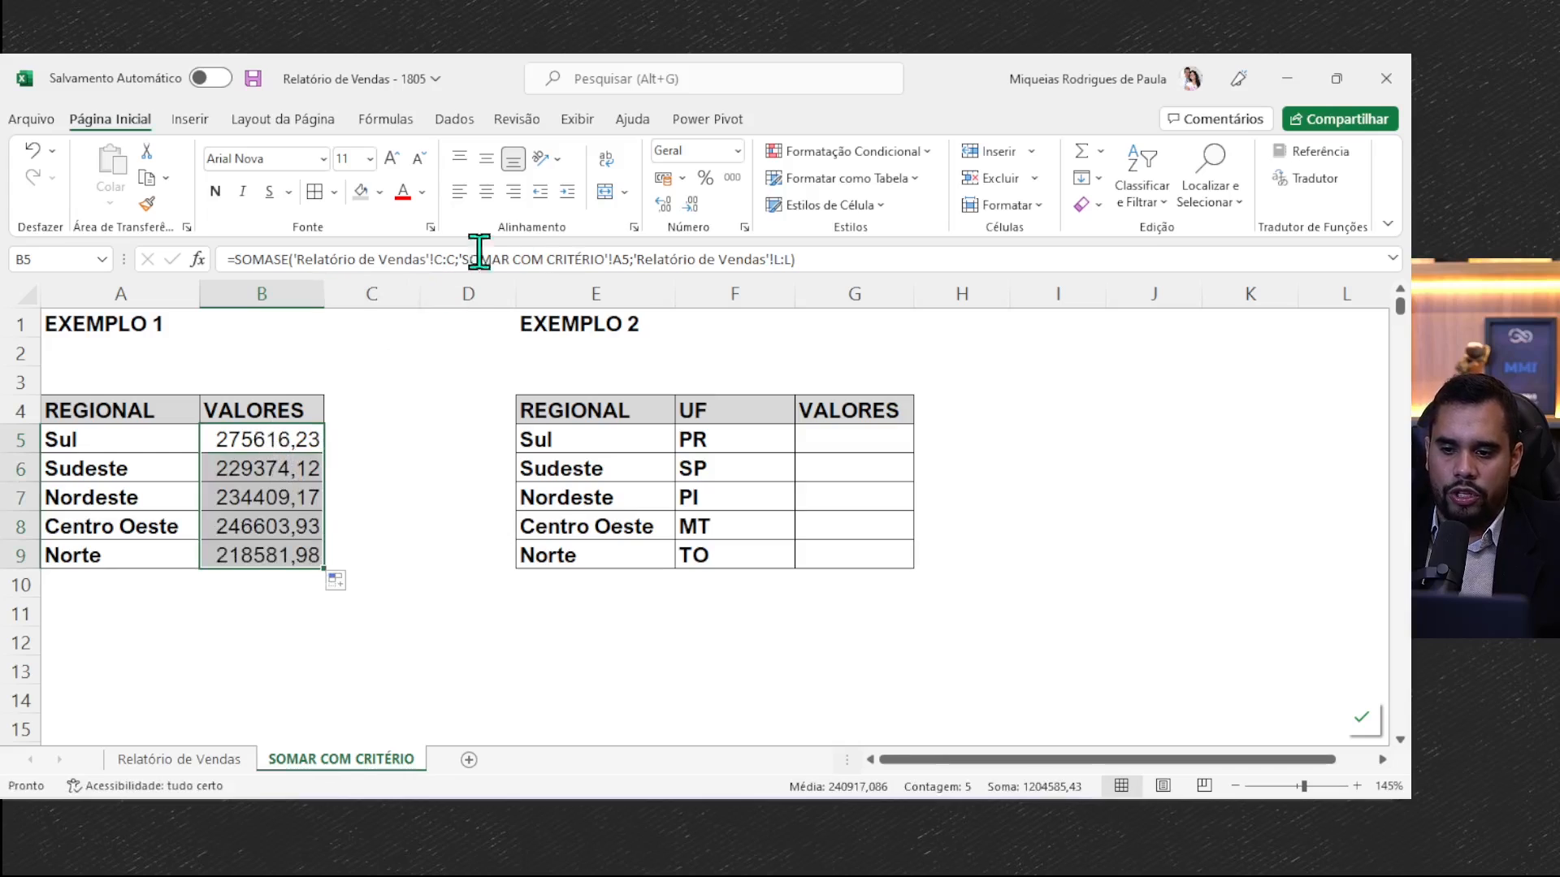
# - Apply the accounting number format to B5:B9 and autofit the width of column B
pyautogui.click(663, 177)
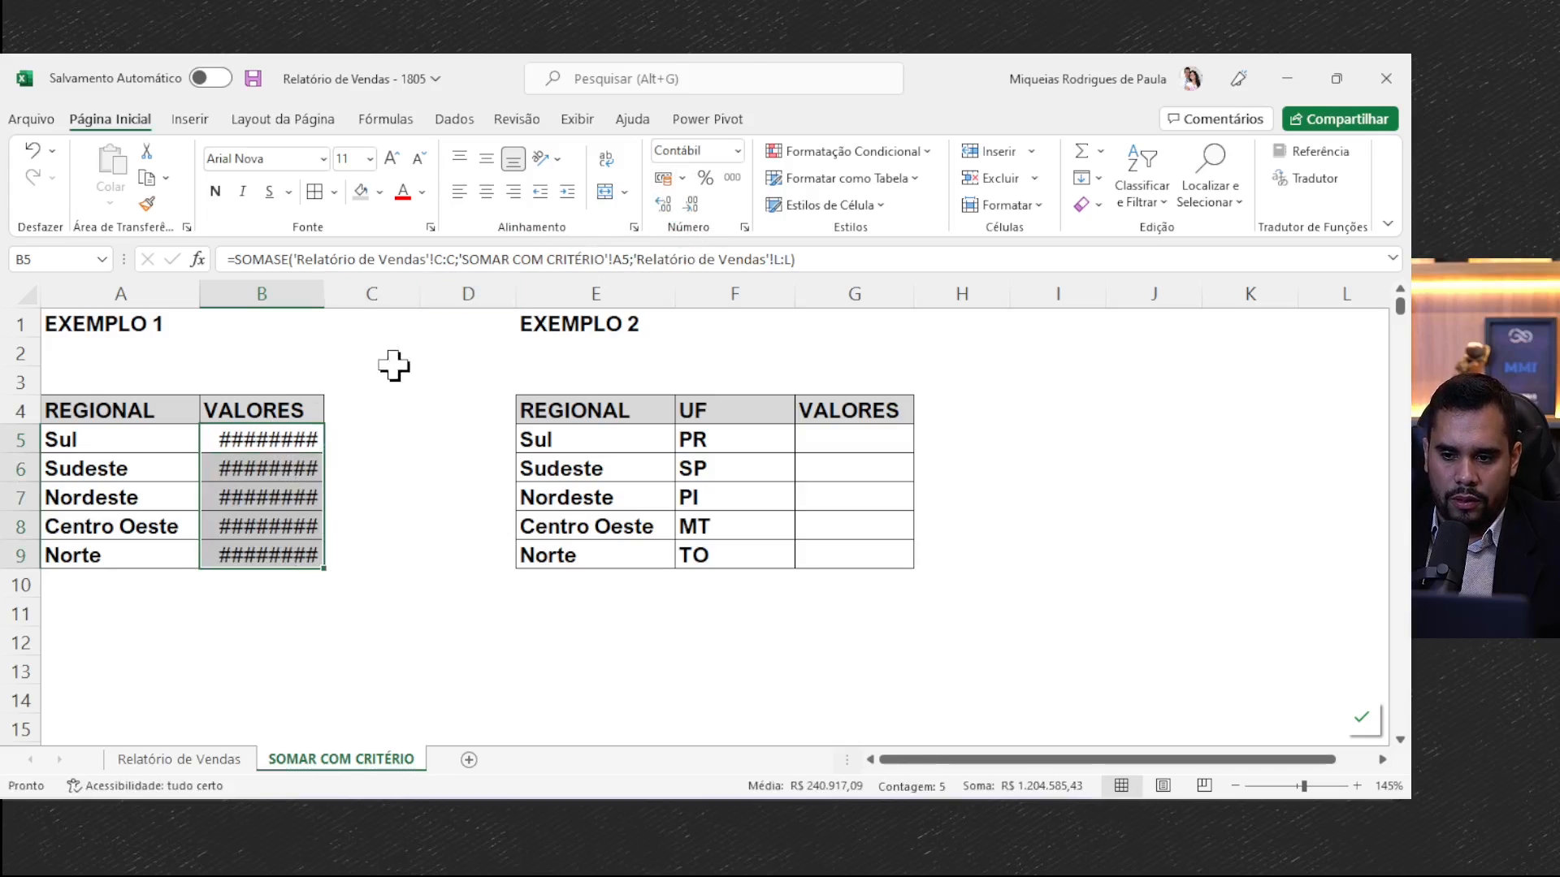
pyautogui.doubleClick(326, 287)
pyautogui.click(309, 463)
pyautogui.click(323, 504)
pyautogui.click(317, 562)
pyautogui.click(313, 581)
pyautogui.click(312, 506)
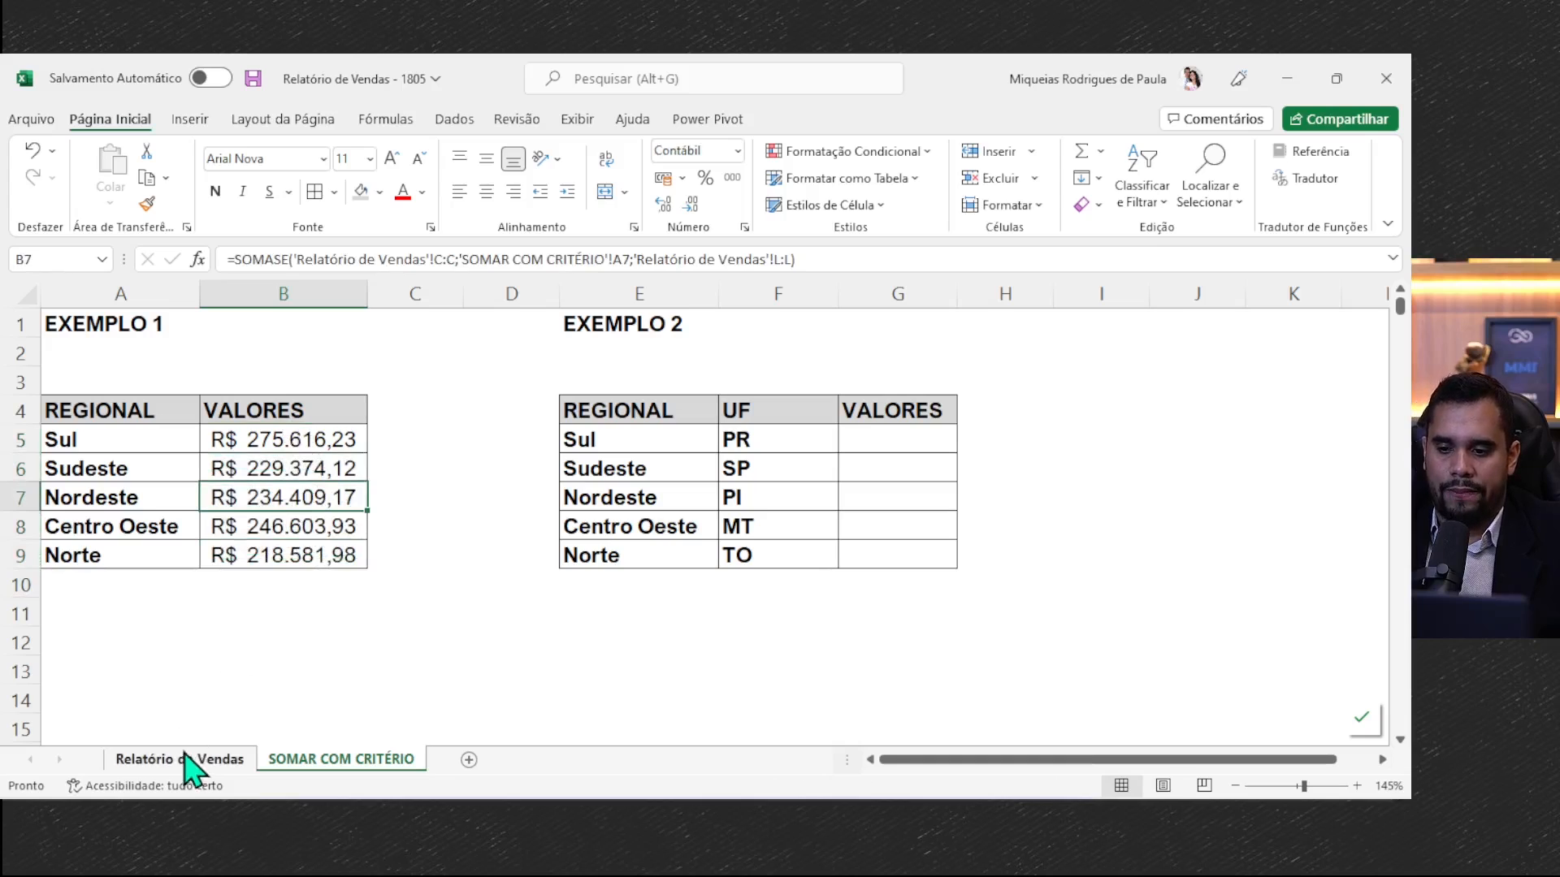
# - Turn on filters for the Relatório de Vendas table and filter the Regional column to show only Sul
pyautogui.click(133, 444)
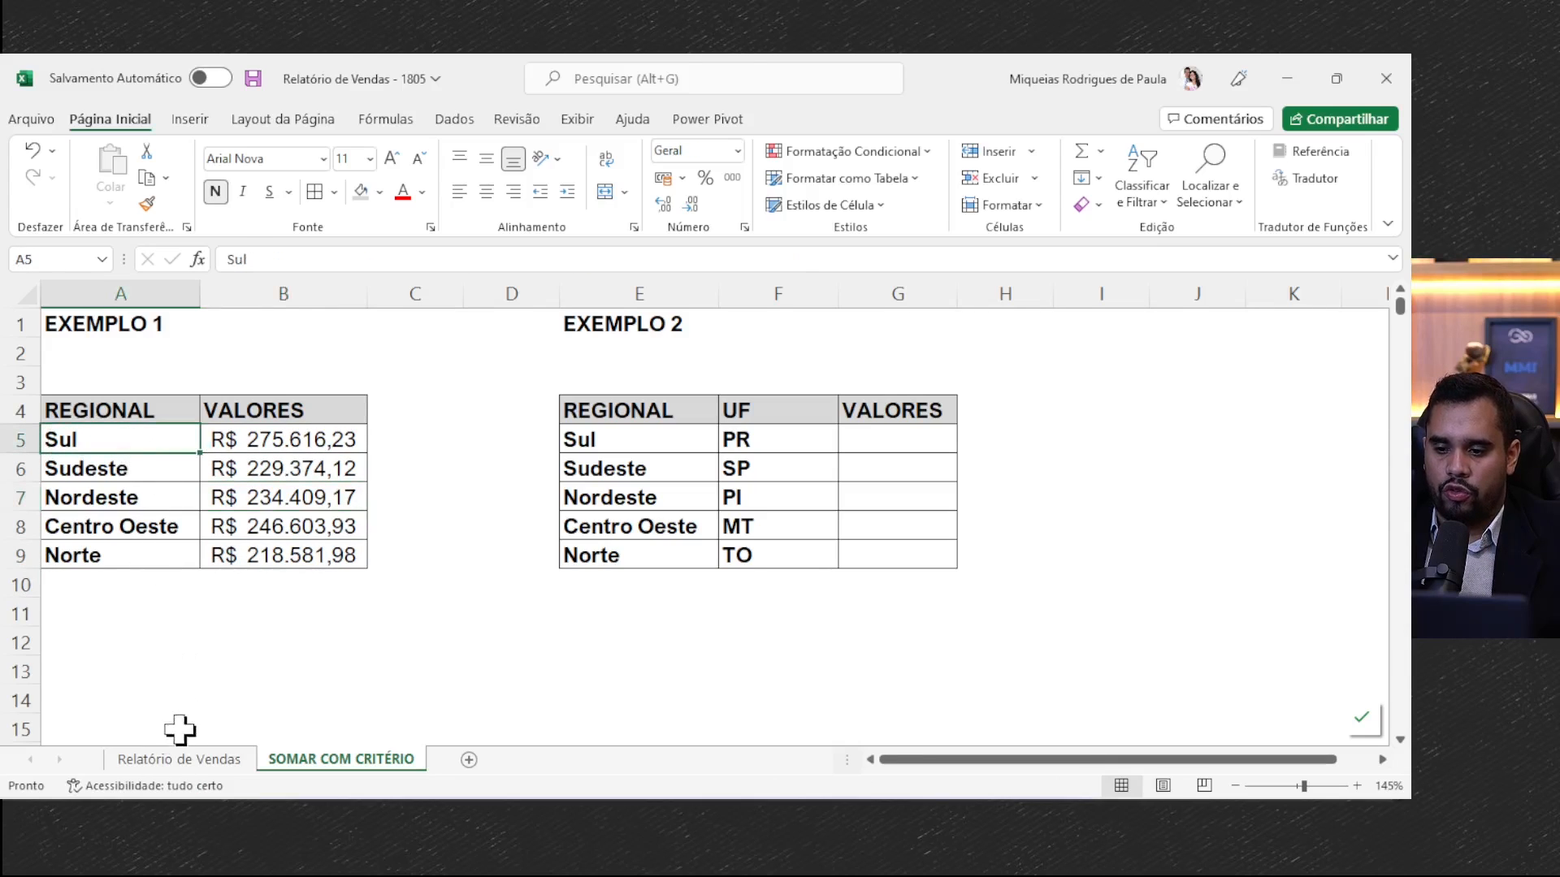
pyautogui.click(175, 760)
pyautogui.hscroll(-5, 613, 656)
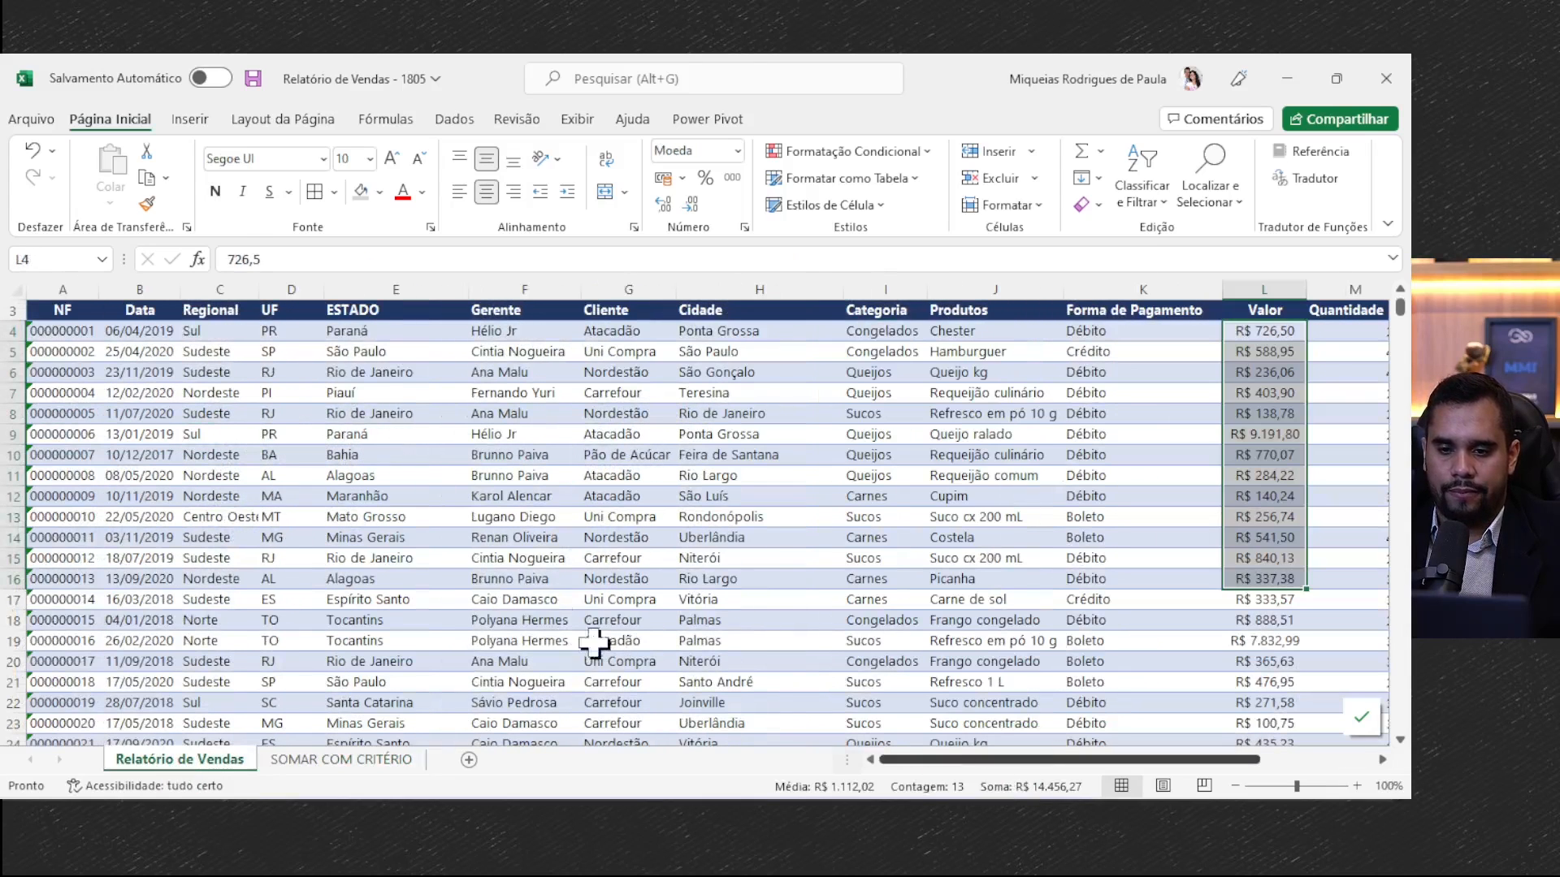
pyautogui.click(355, 312)
pyautogui.hotkey('ctrl', 'shift', 'l')
pyautogui.click(249, 312)
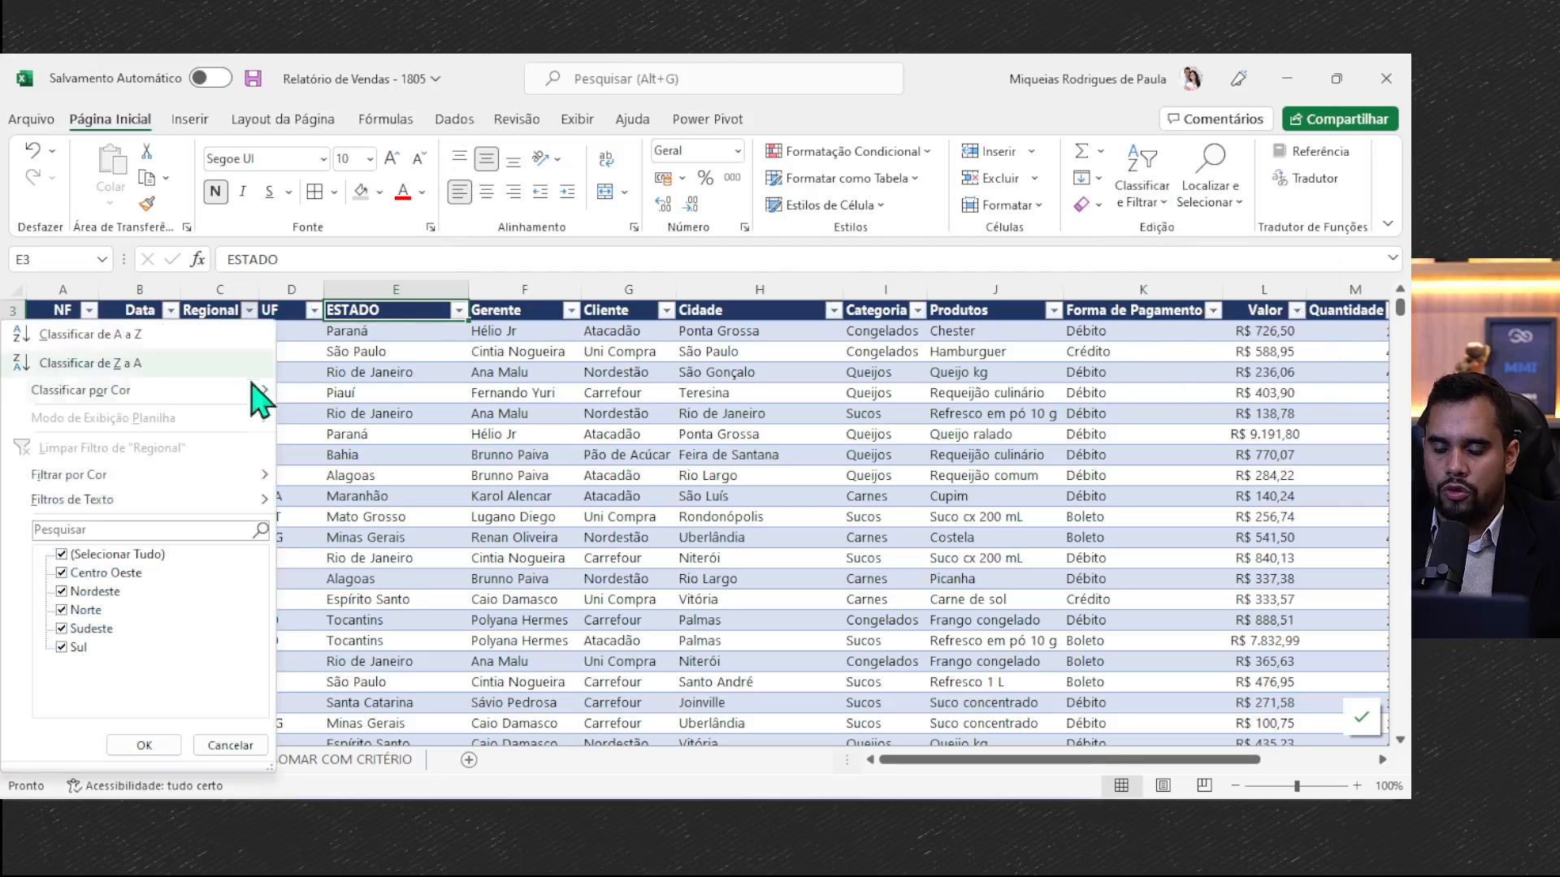
pyautogui.click(113, 555)
pyautogui.click(74, 648)
pyautogui.click(143, 744)
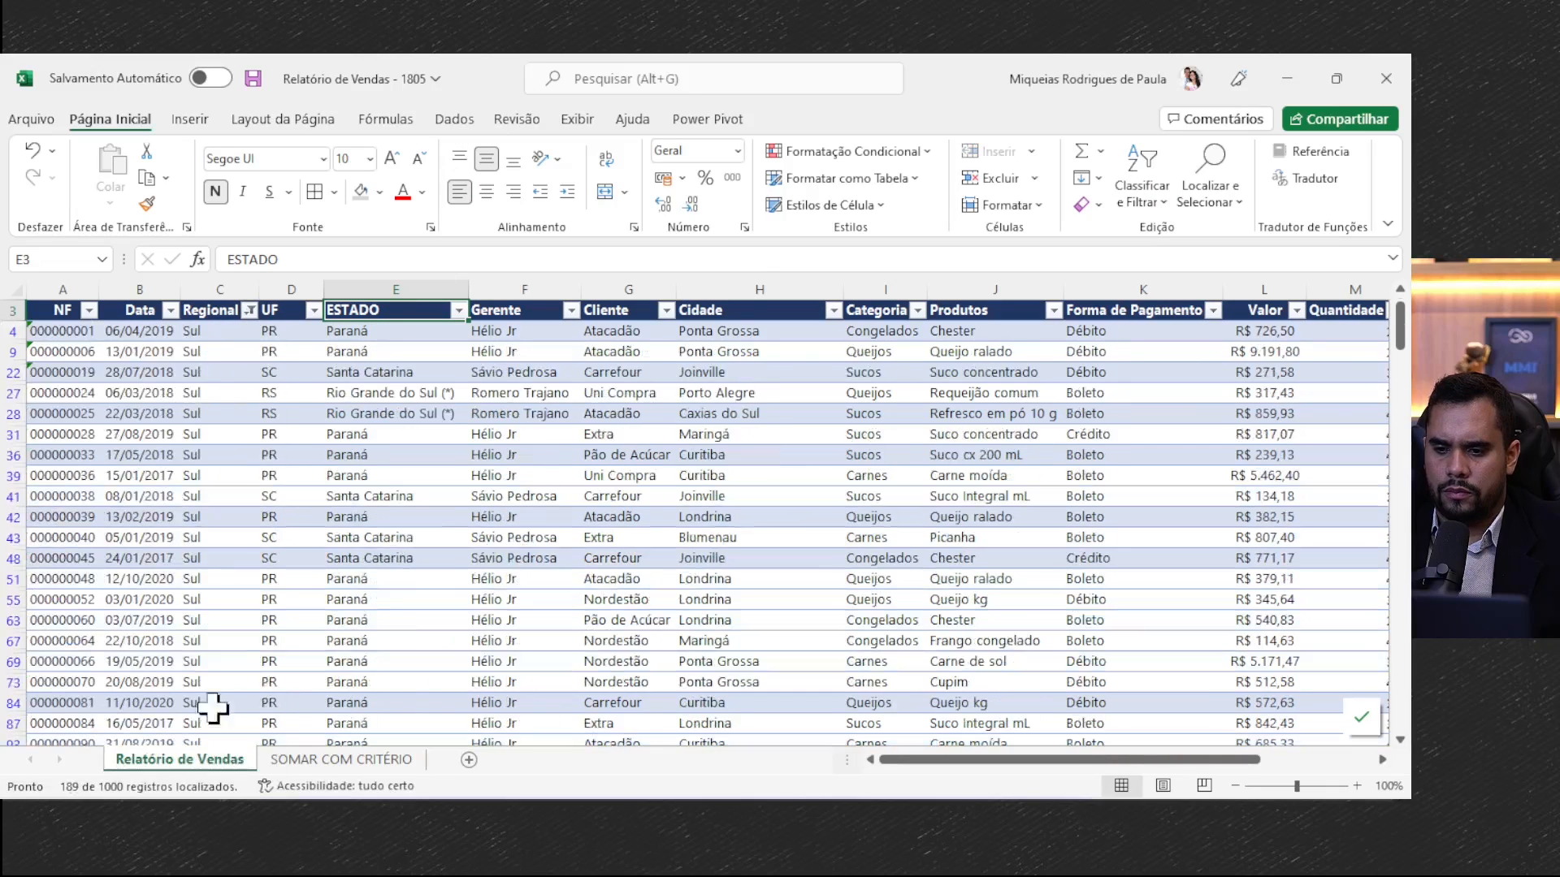
# - Check the sum of the filtered Valor column against the Sul total in B5 of SOMAR COM CRITÉRIO
pyautogui.click(1266, 330)
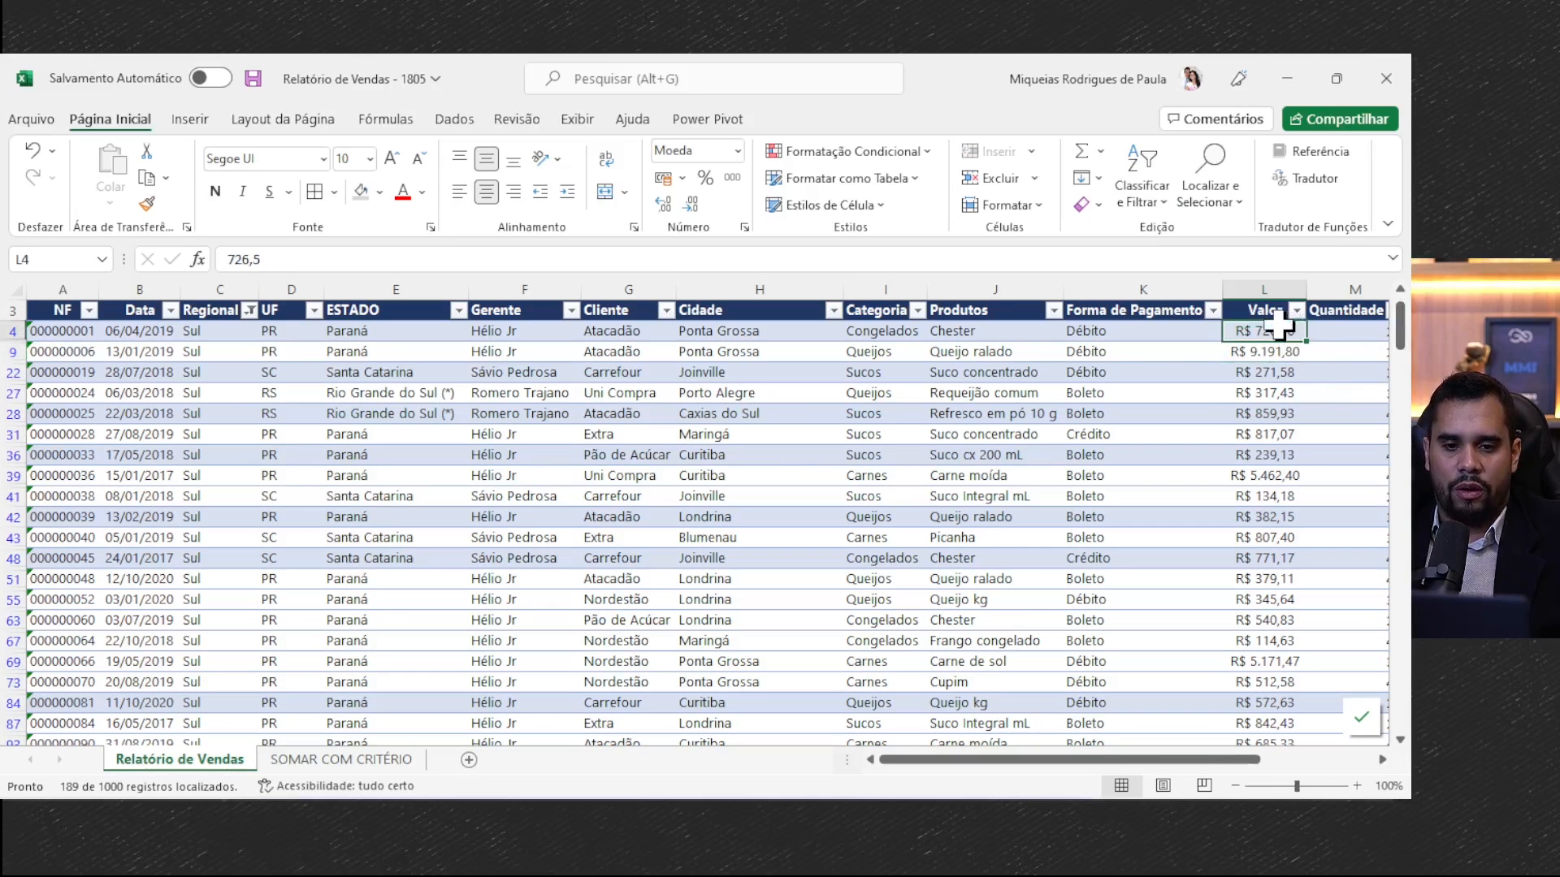
pyautogui.hotkey('ctrl', 'shift', 'Down')
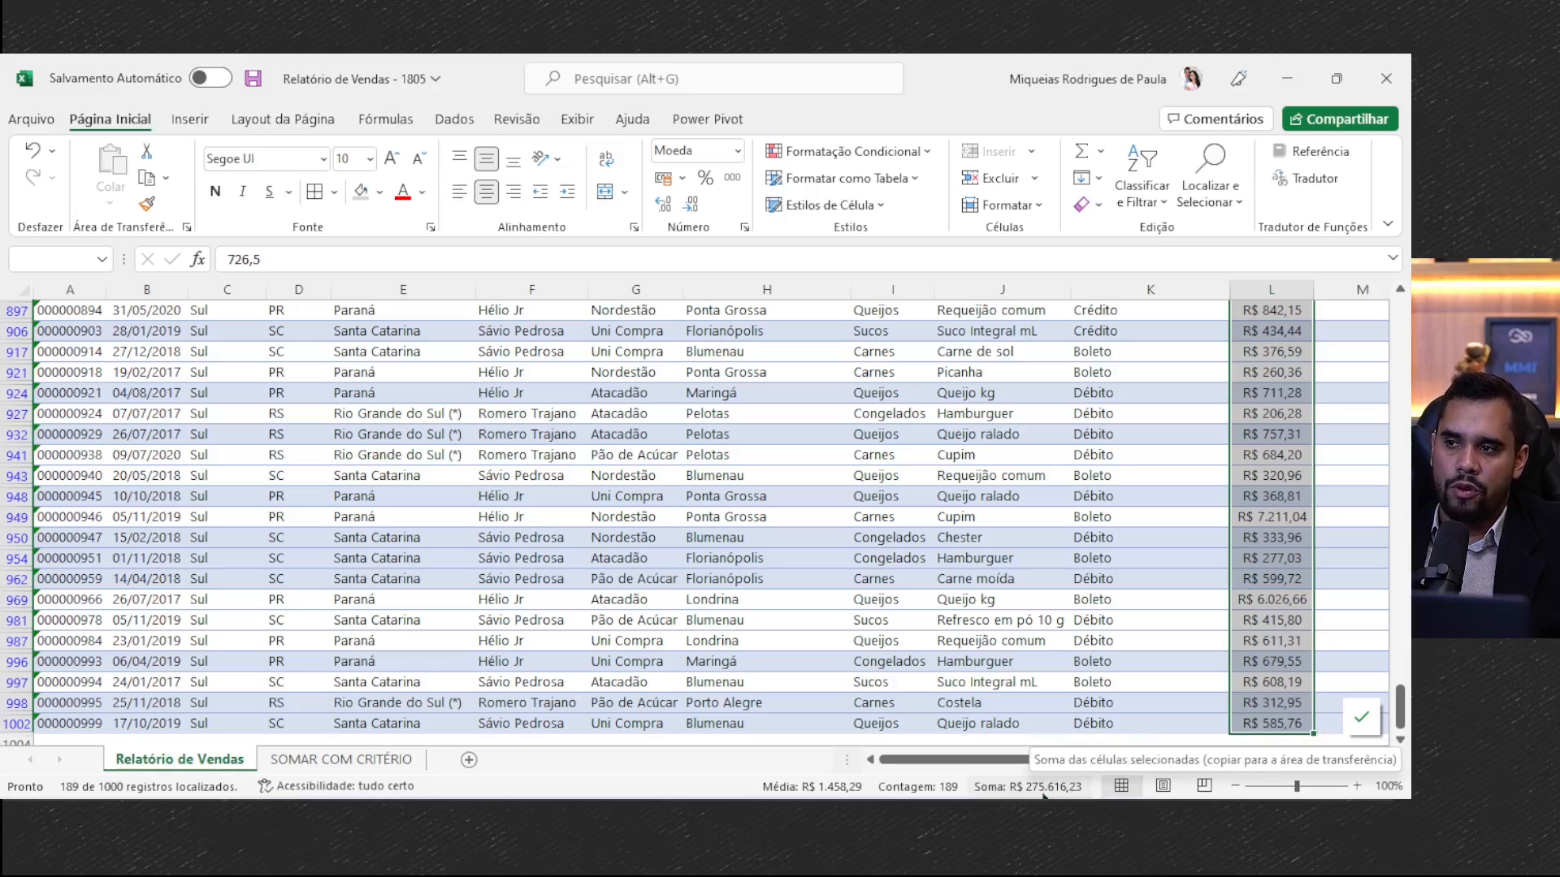
pyautogui.click(410, 764)
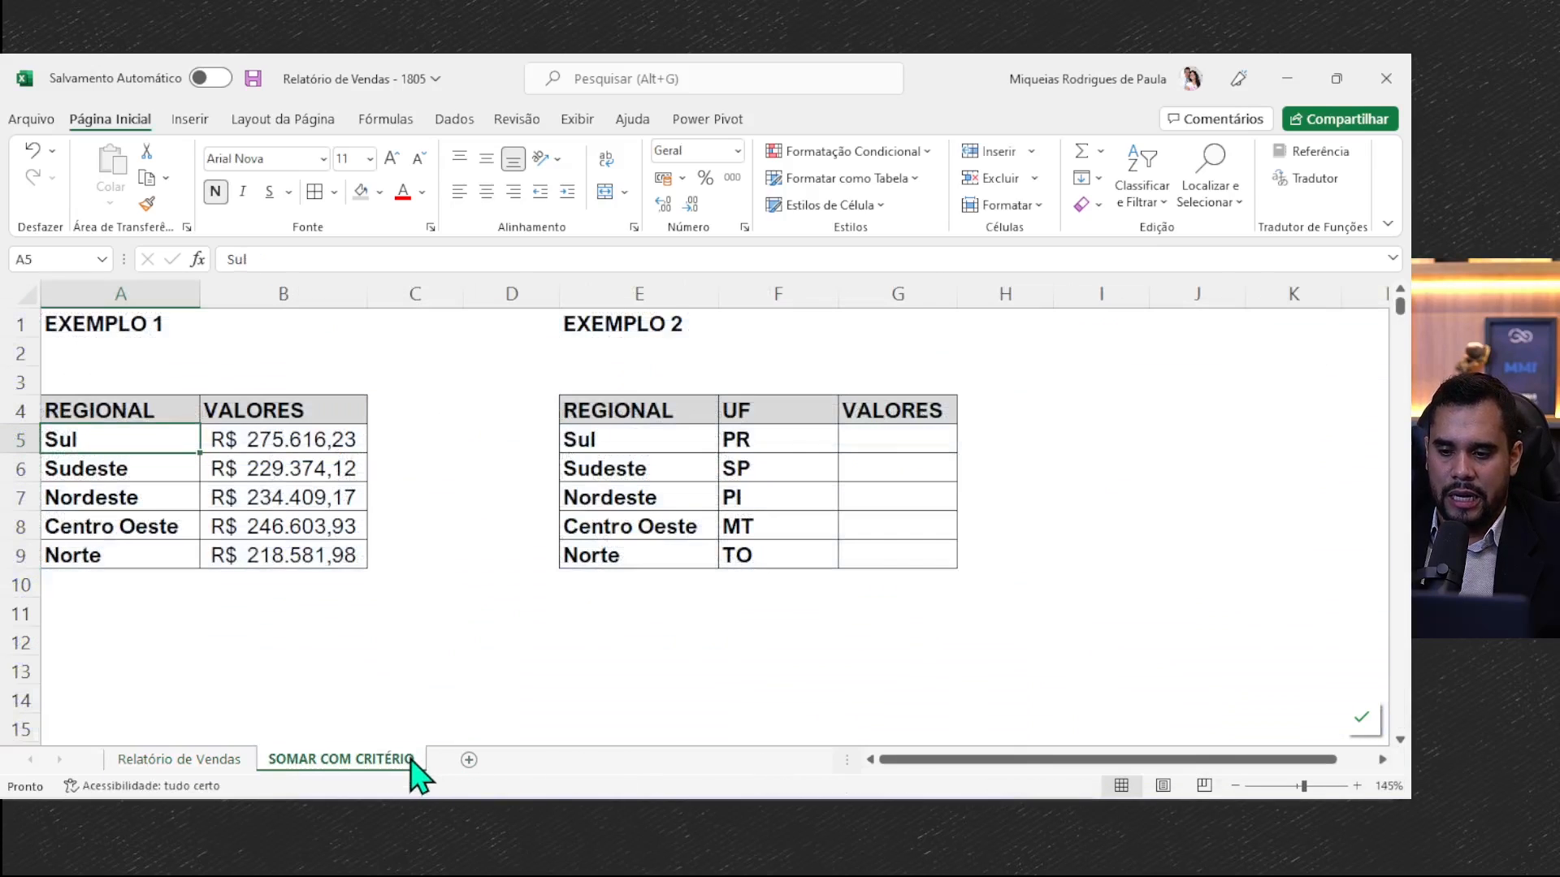
pyautogui.click(258, 435)
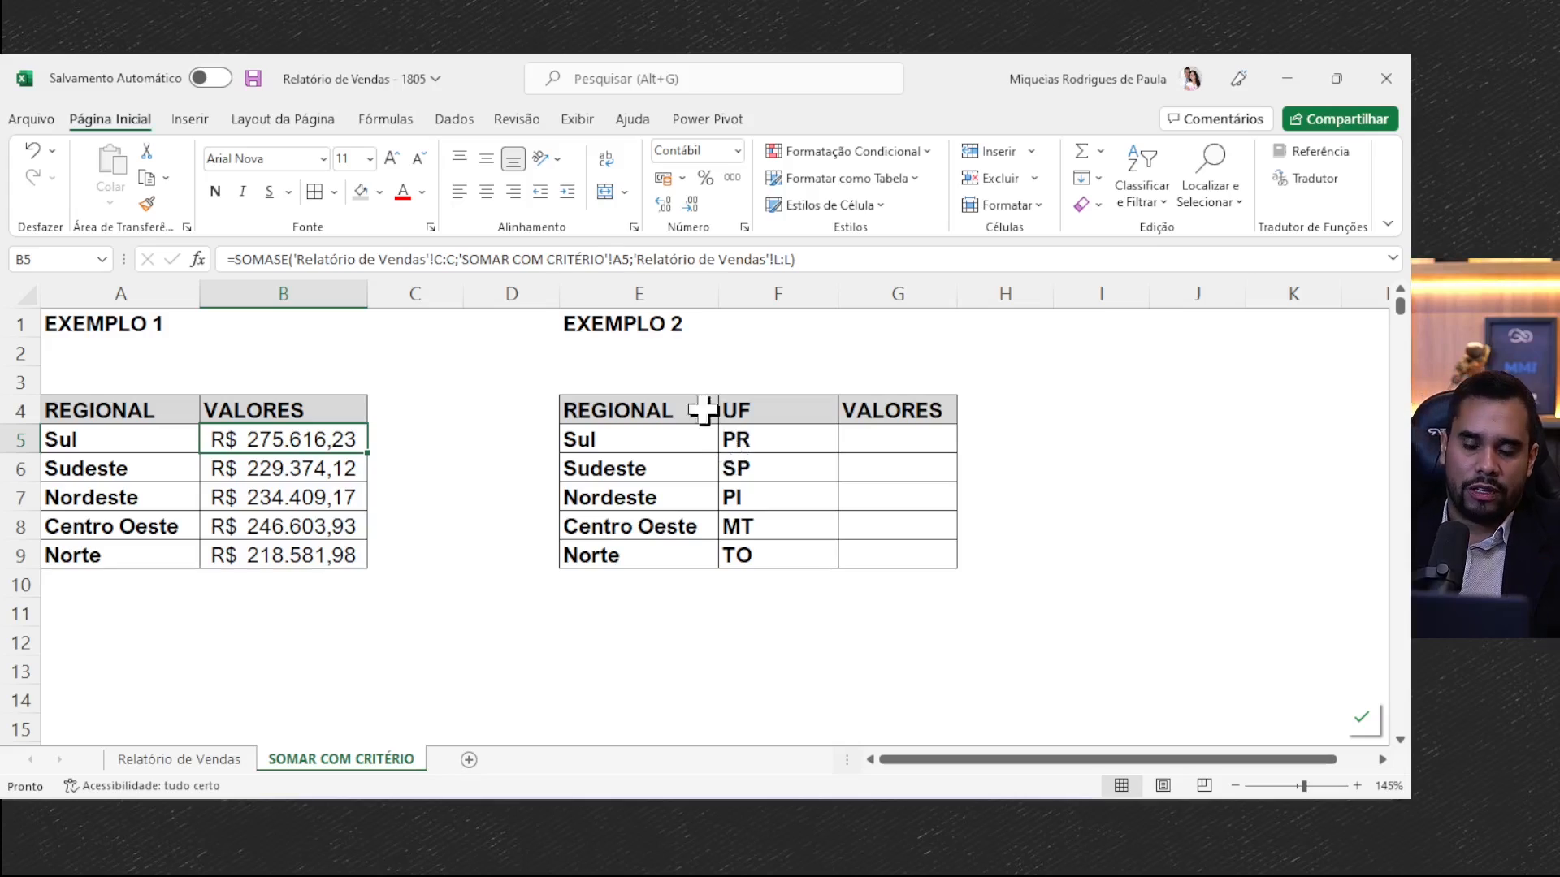
# - Review the range and criteria arguments of the SOMASE formula in B5
pyautogui.doubleClick(220, 439)
pyautogui.moveTo(316, 431); pyautogui.dragTo(560, 431)
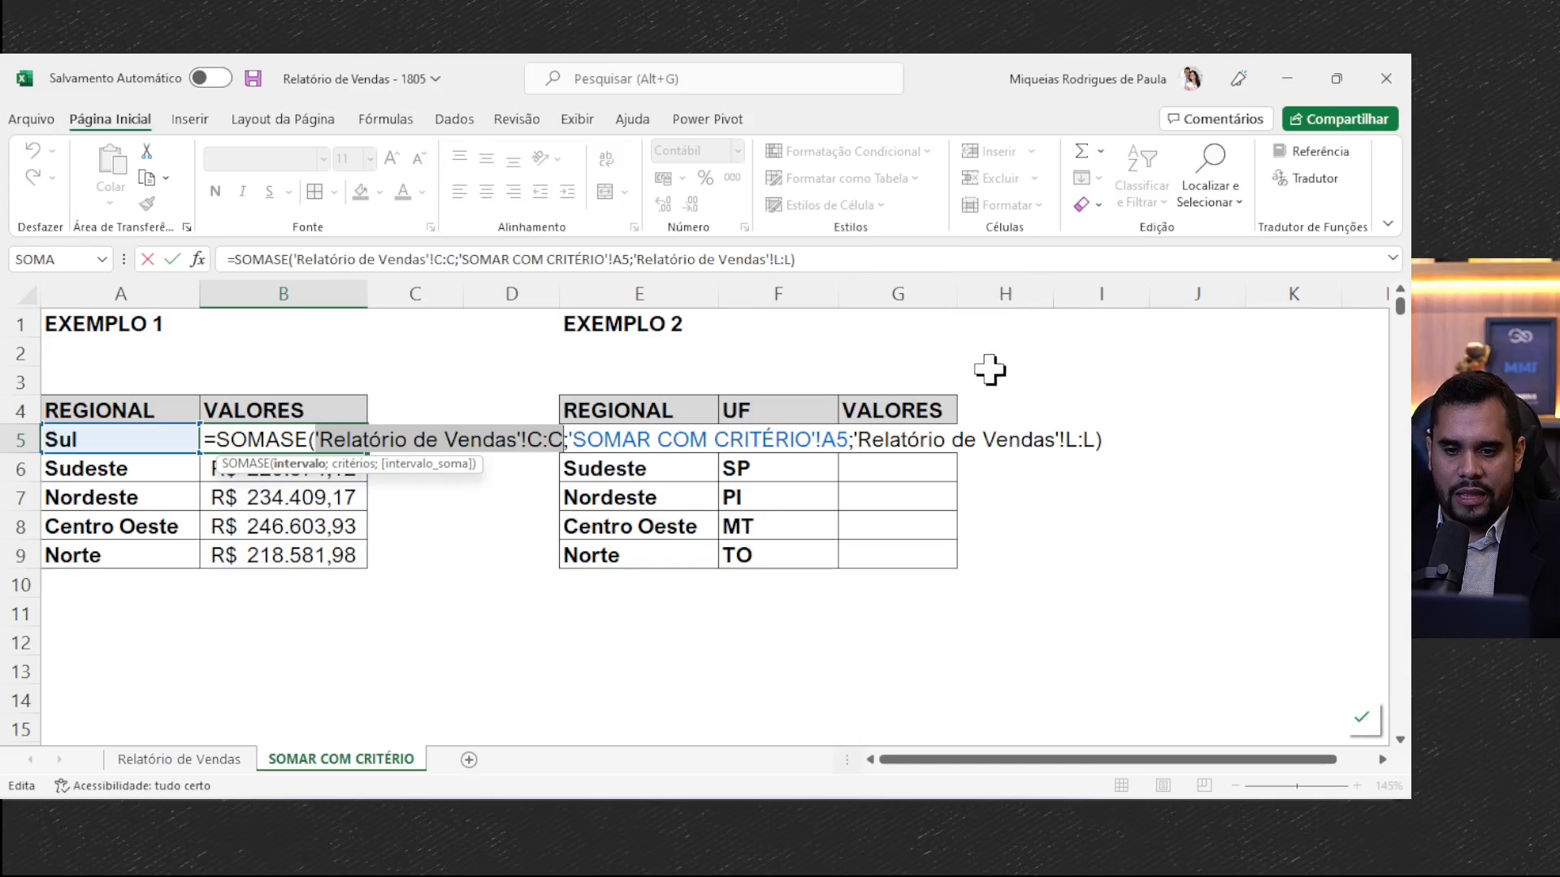
pyautogui.click(670, 445)
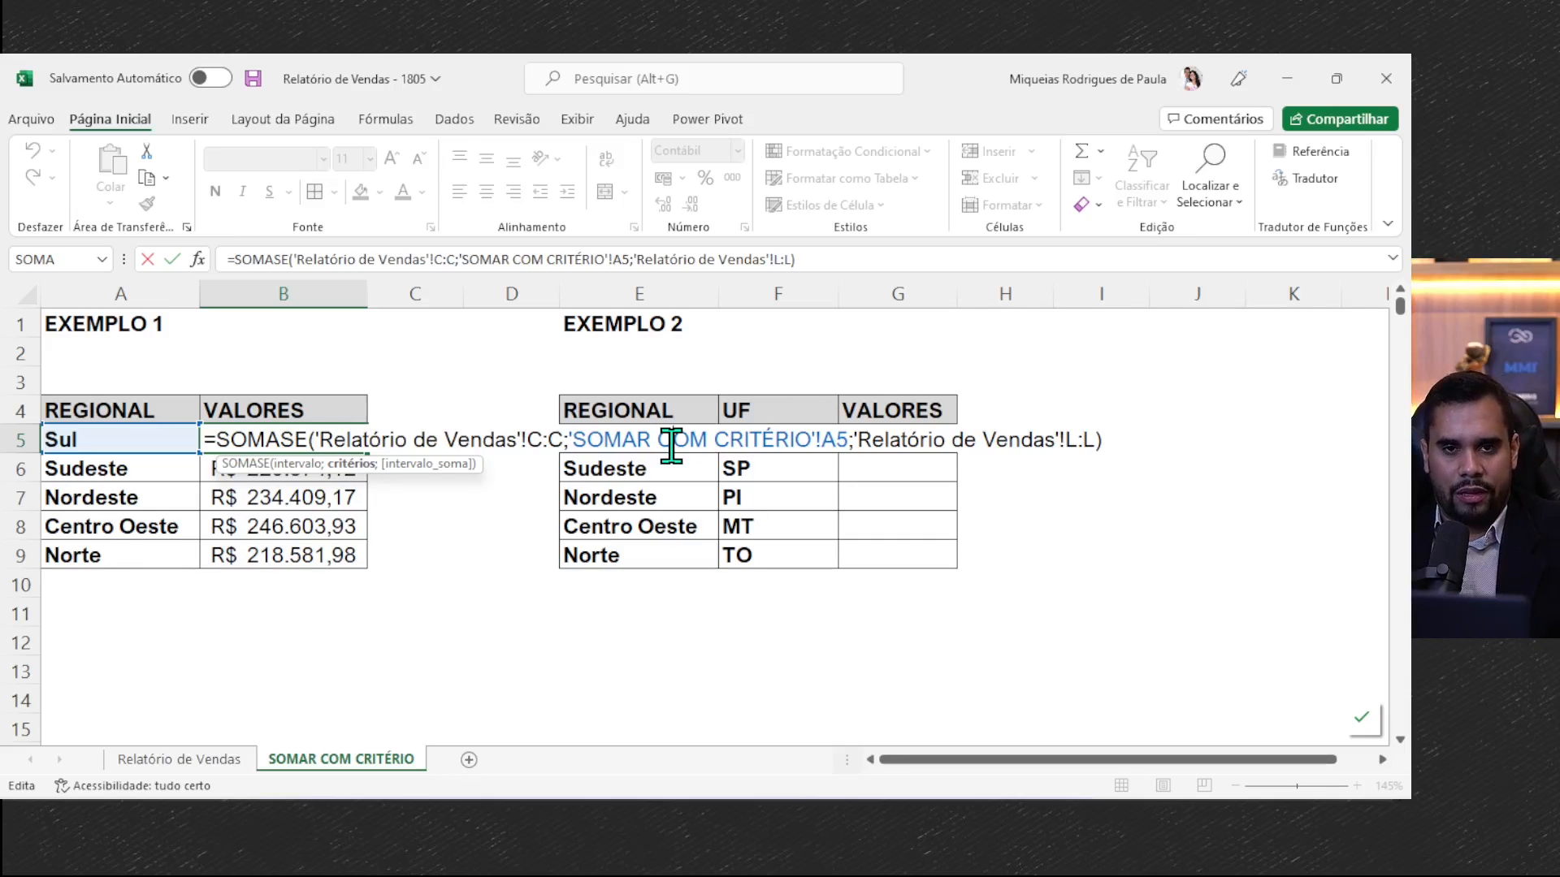
pyautogui.press('Return')
# - Widen column G and begin a SOMASES formula in G5 of Exemplo 2
pyautogui.click(869, 442)
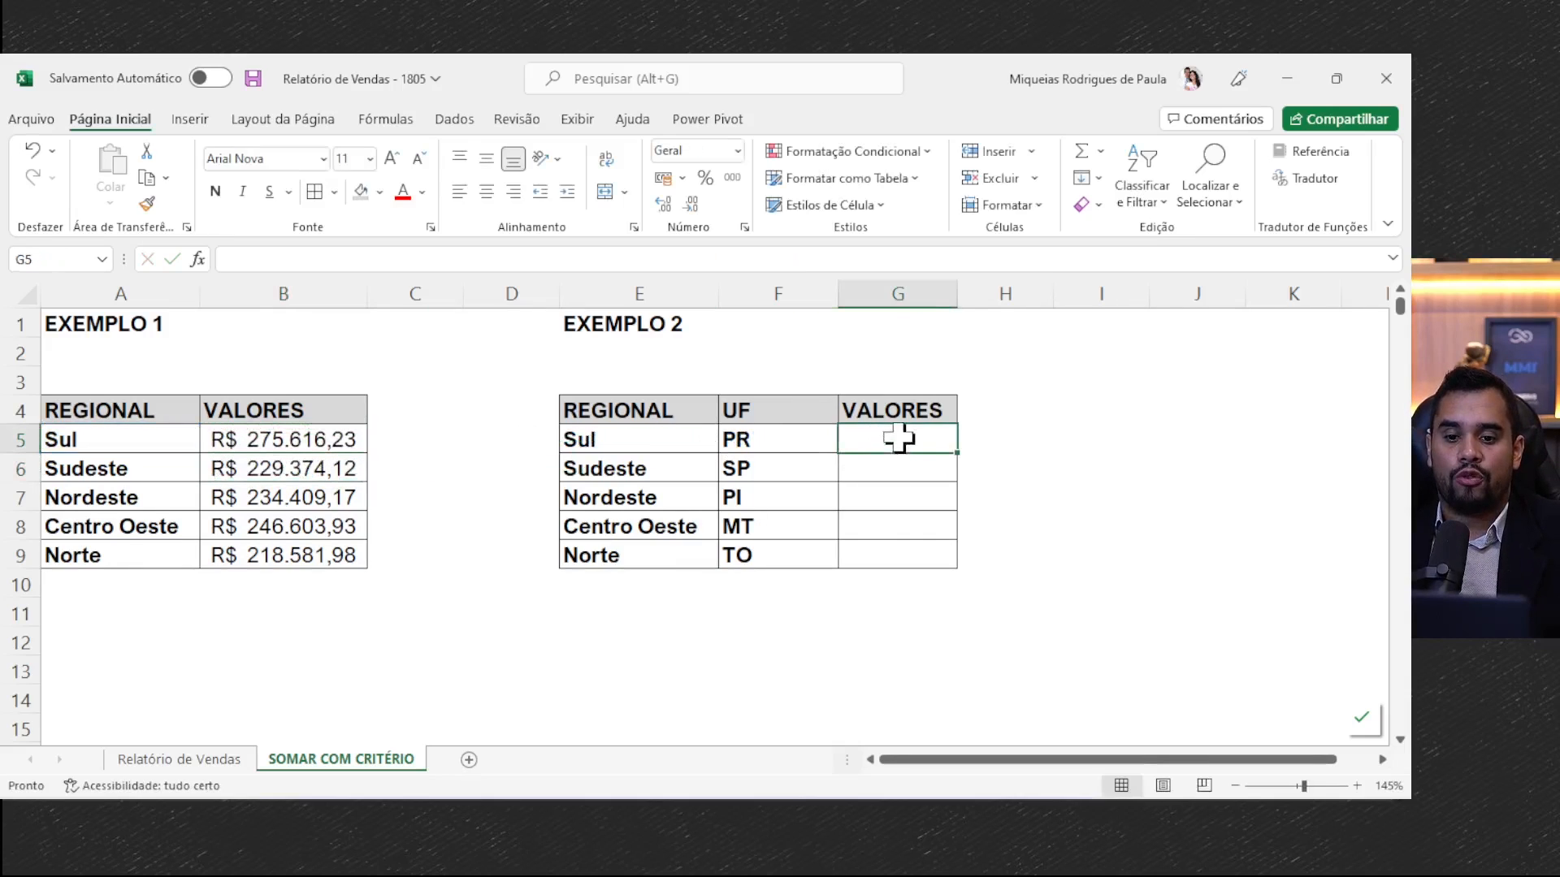
pyautogui.moveTo(951, 291); pyautogui.dragTo(1011, 292)
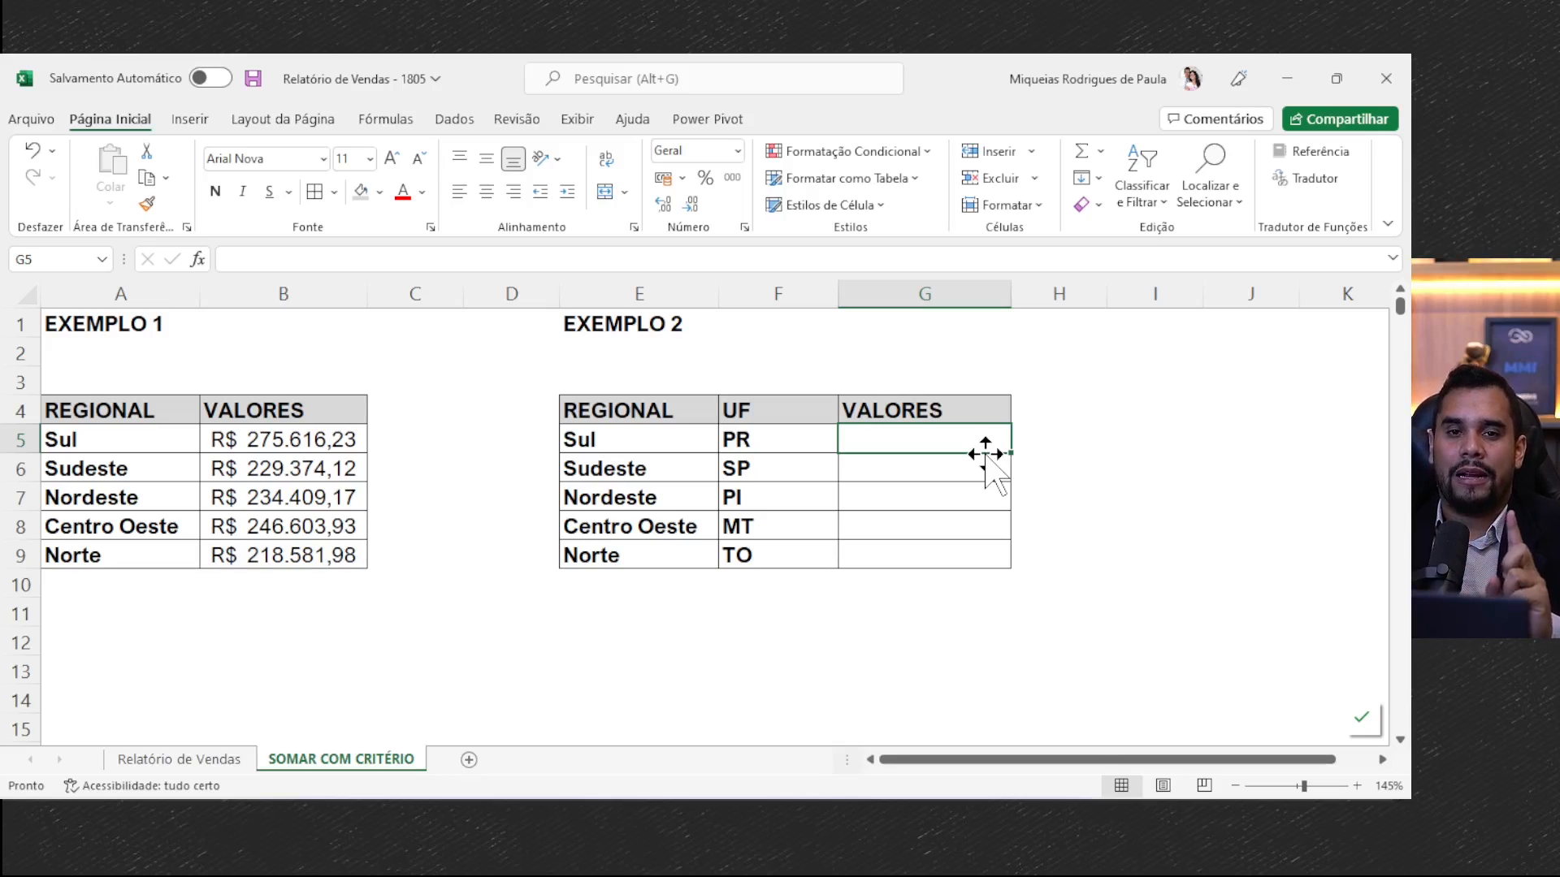
pyautogui.write('=')
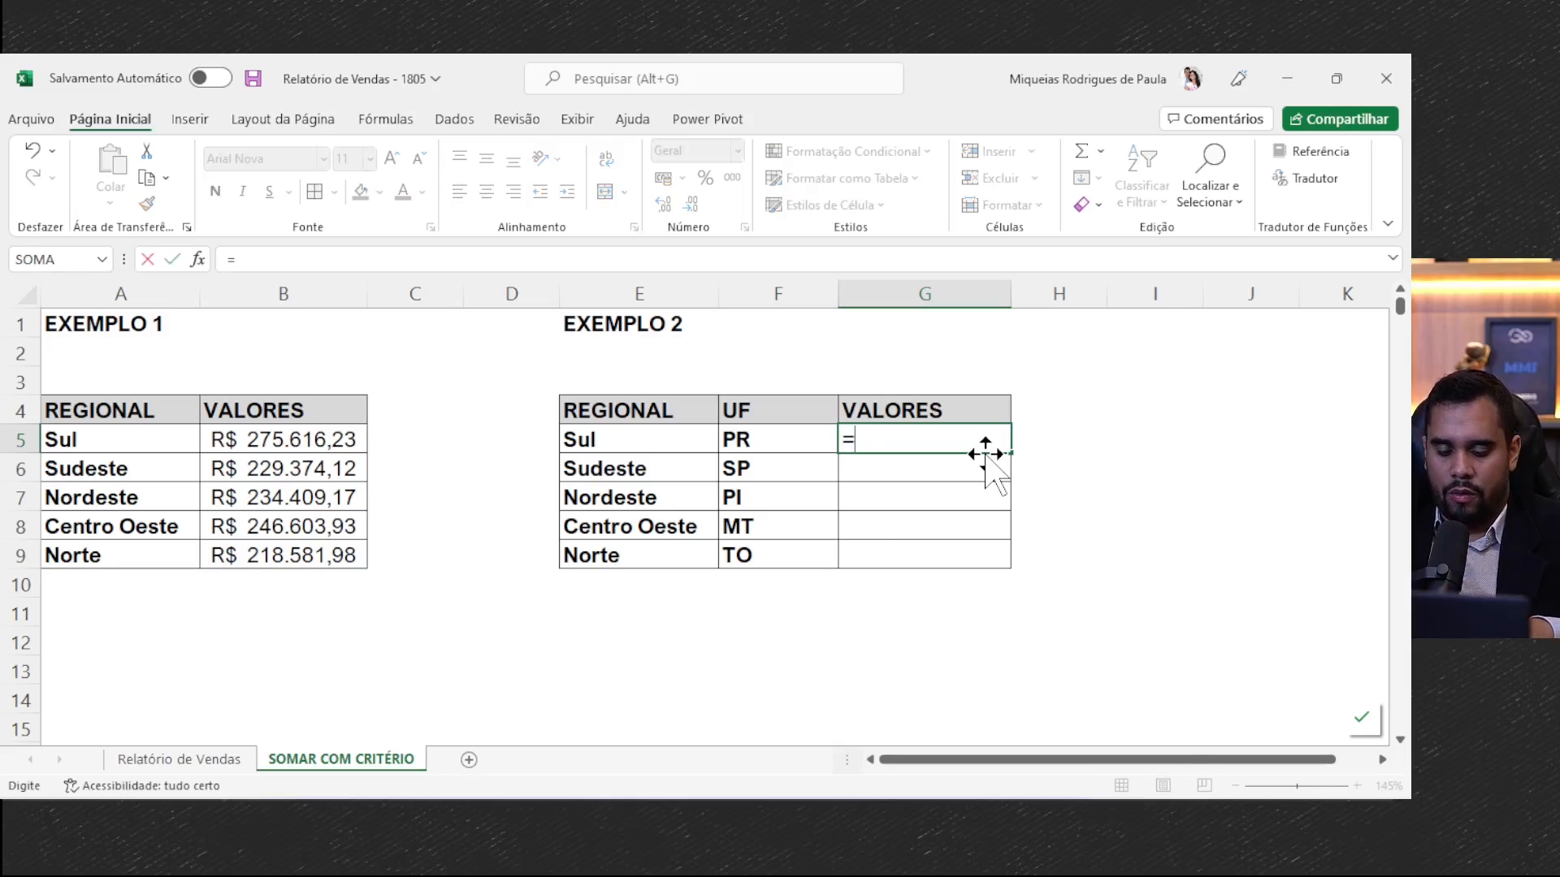
pyautogui.write('SOMASES(')
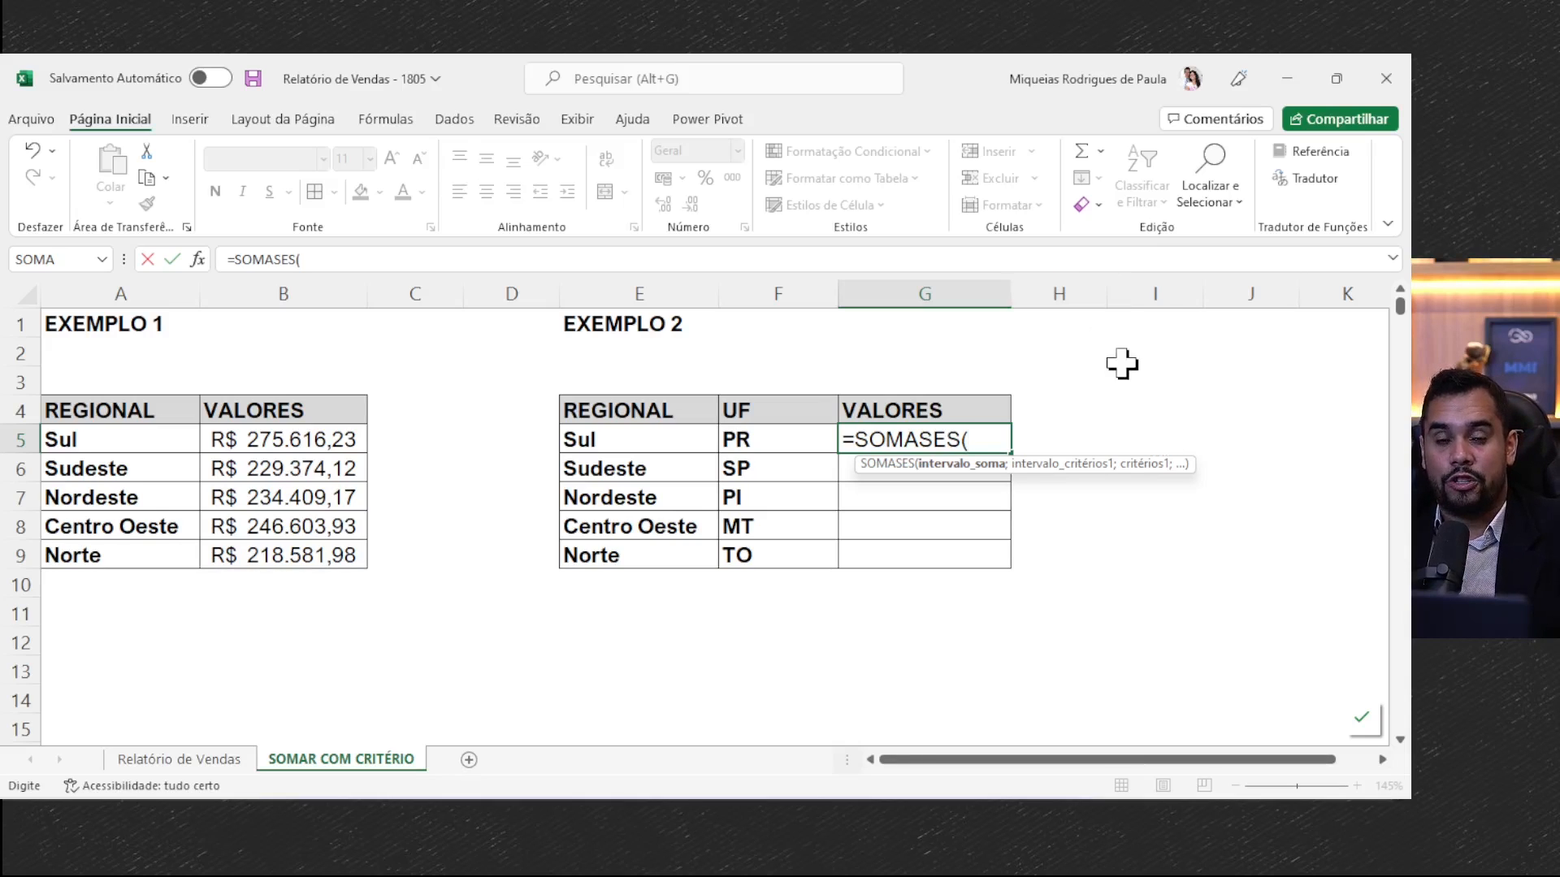
# - Set column L (Valor) of Relatório de Vendas as the sum range of the SOMASES formula
pyautogui.click(172, 760)
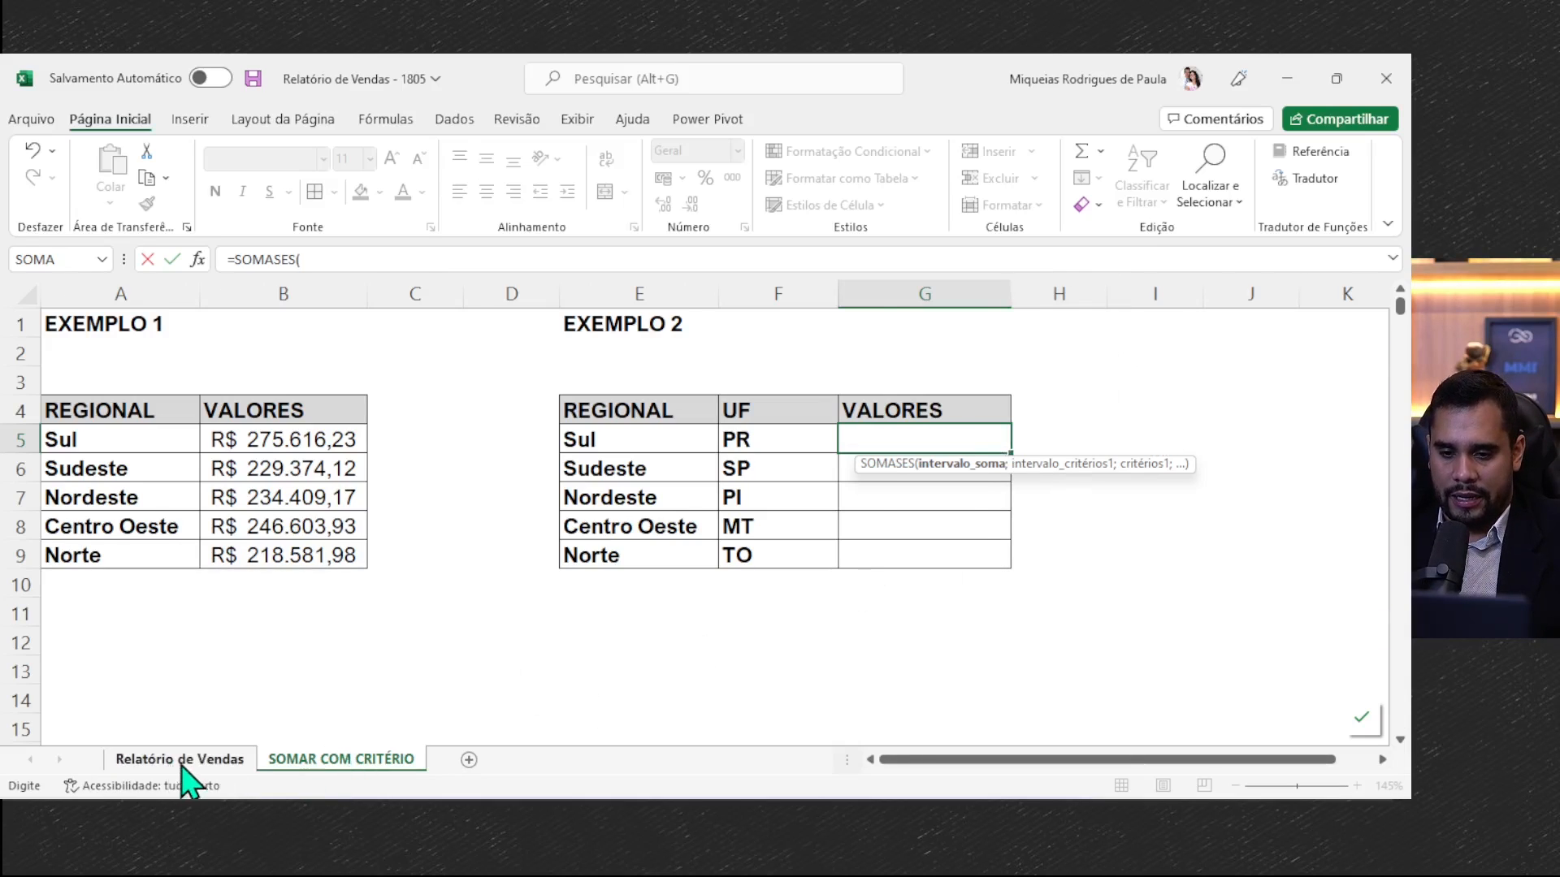
pyautogui.moveTo(1147, 760); pyautogui.dragTo(1254, 760)
pyautogui.moveTo(1399, 717); pyautogui.dragTo(1398, 318)
pyautogui.click(851, 289)
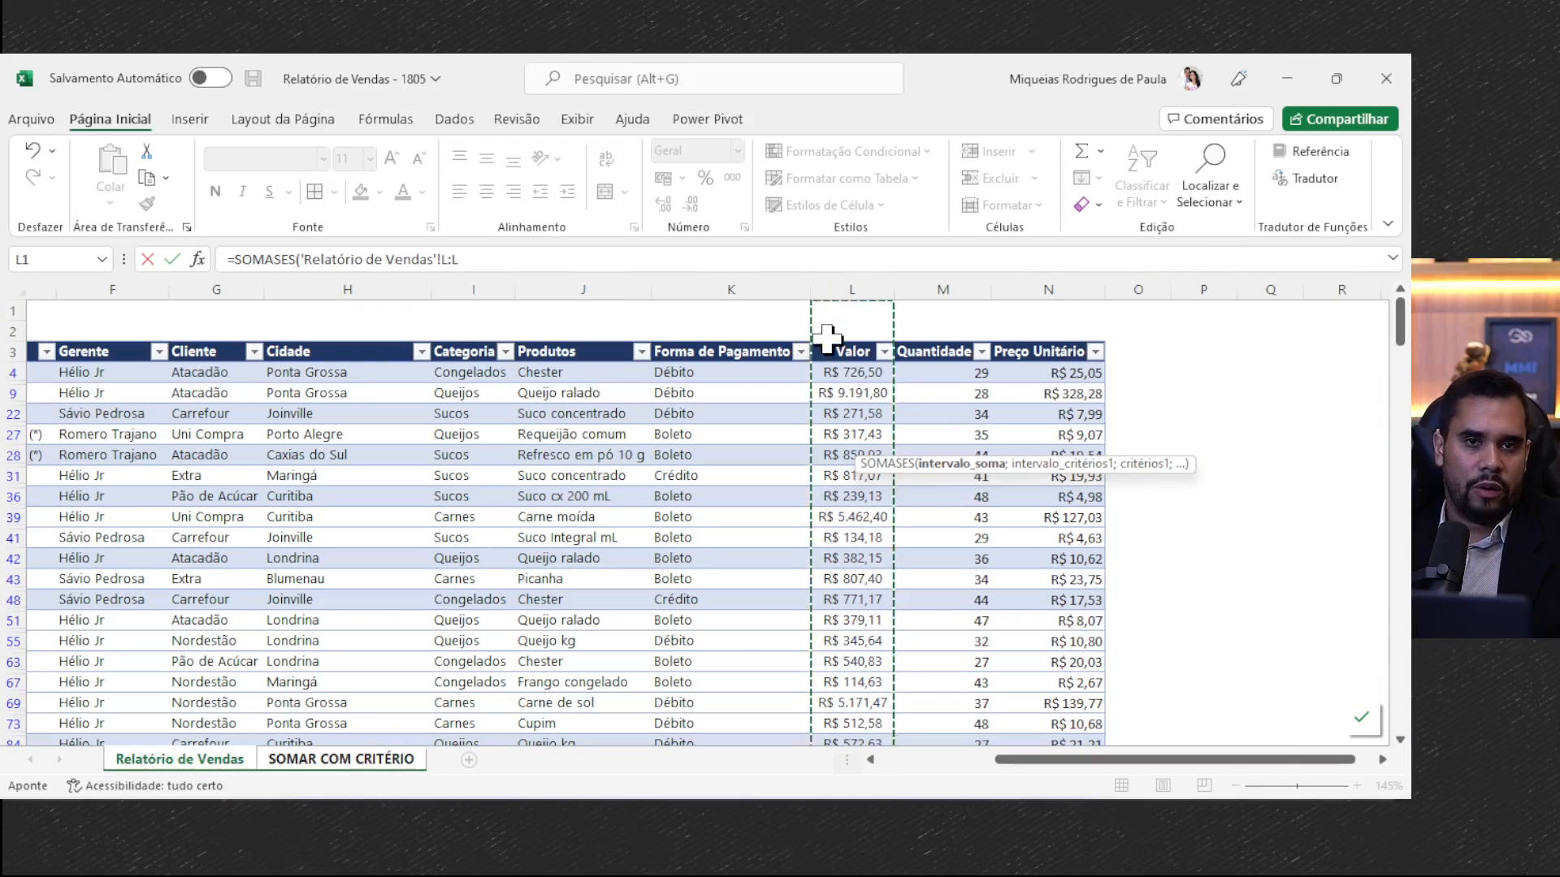
pyautogui.write(';')
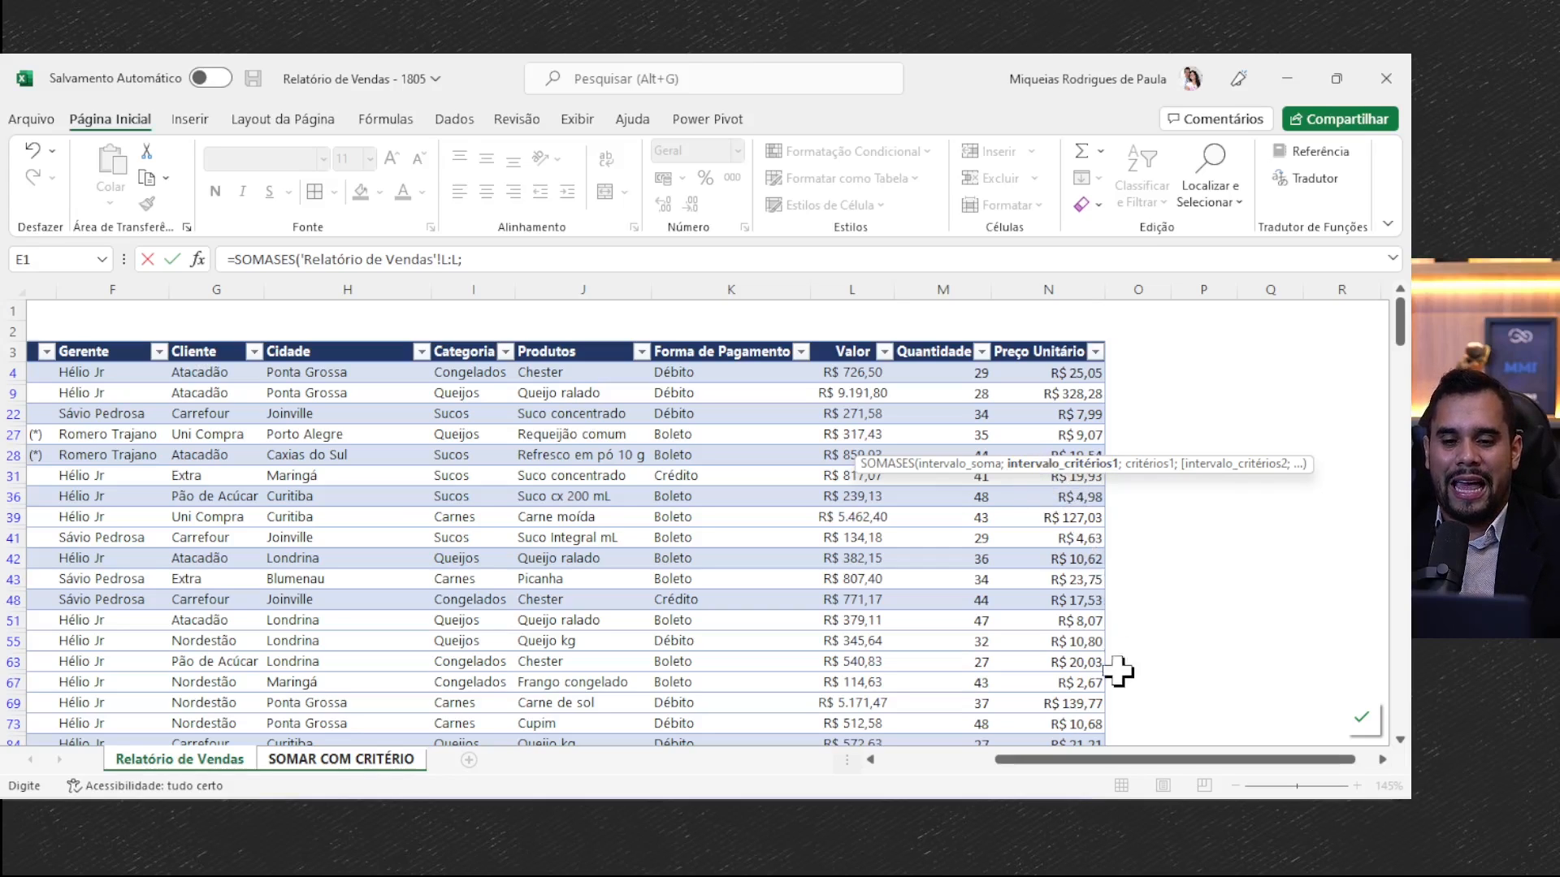
# - Add the first criteria pair to the formula: column C (Regional) of Relatório de Vendas matched against E5 of SOMAR COM CRITÉRIO
pyautogui.moveTo(1048, 773); pyautogui.dragTo(910, 768)
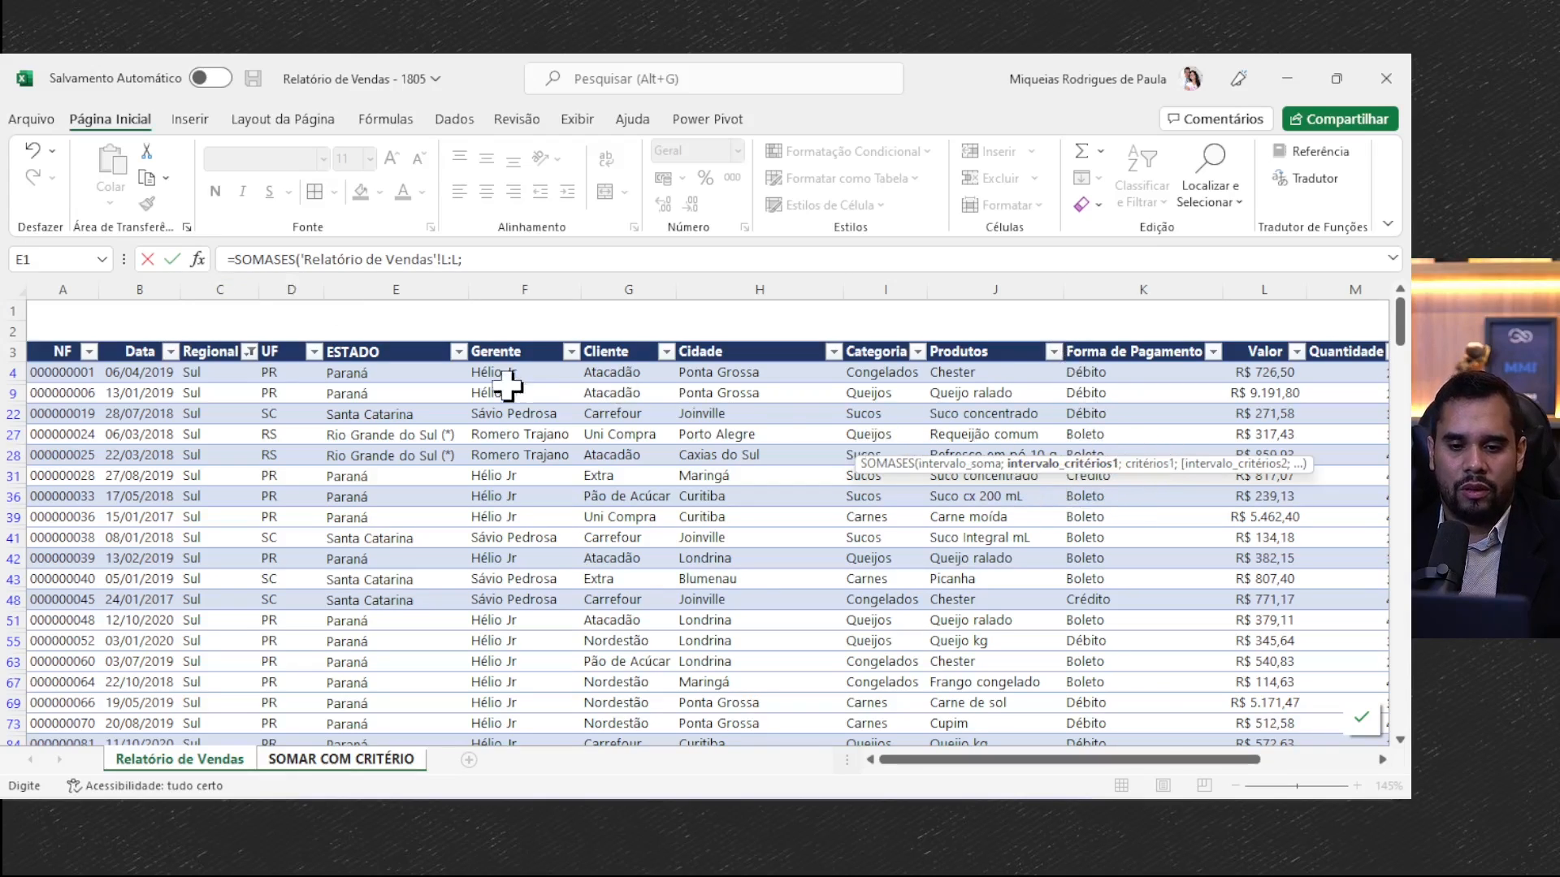
pyautogui.click(214, 286)
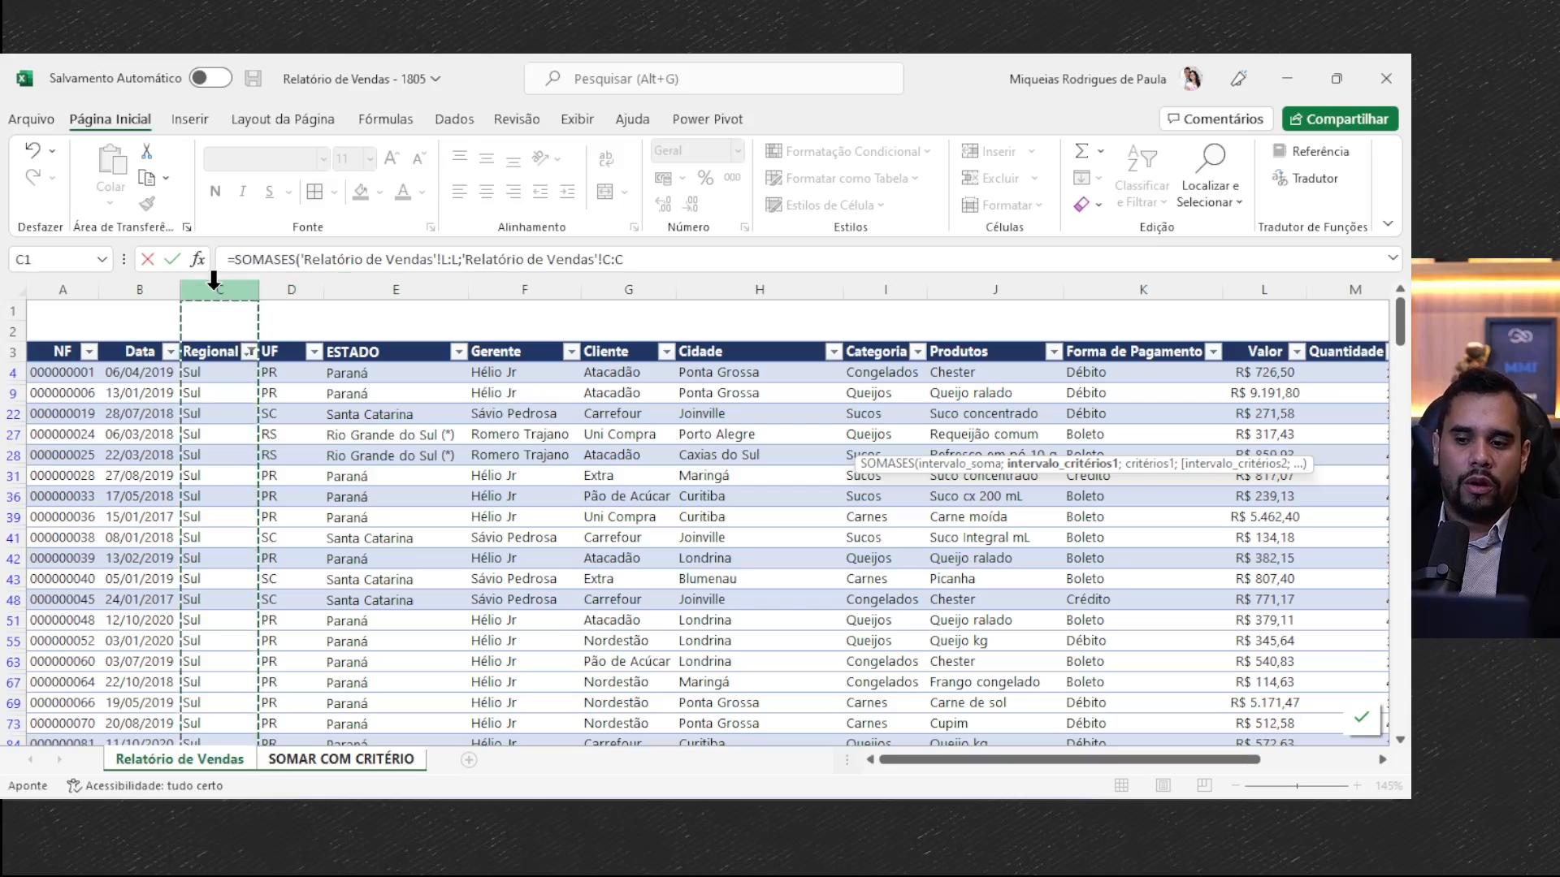
pyautogui.write(';')
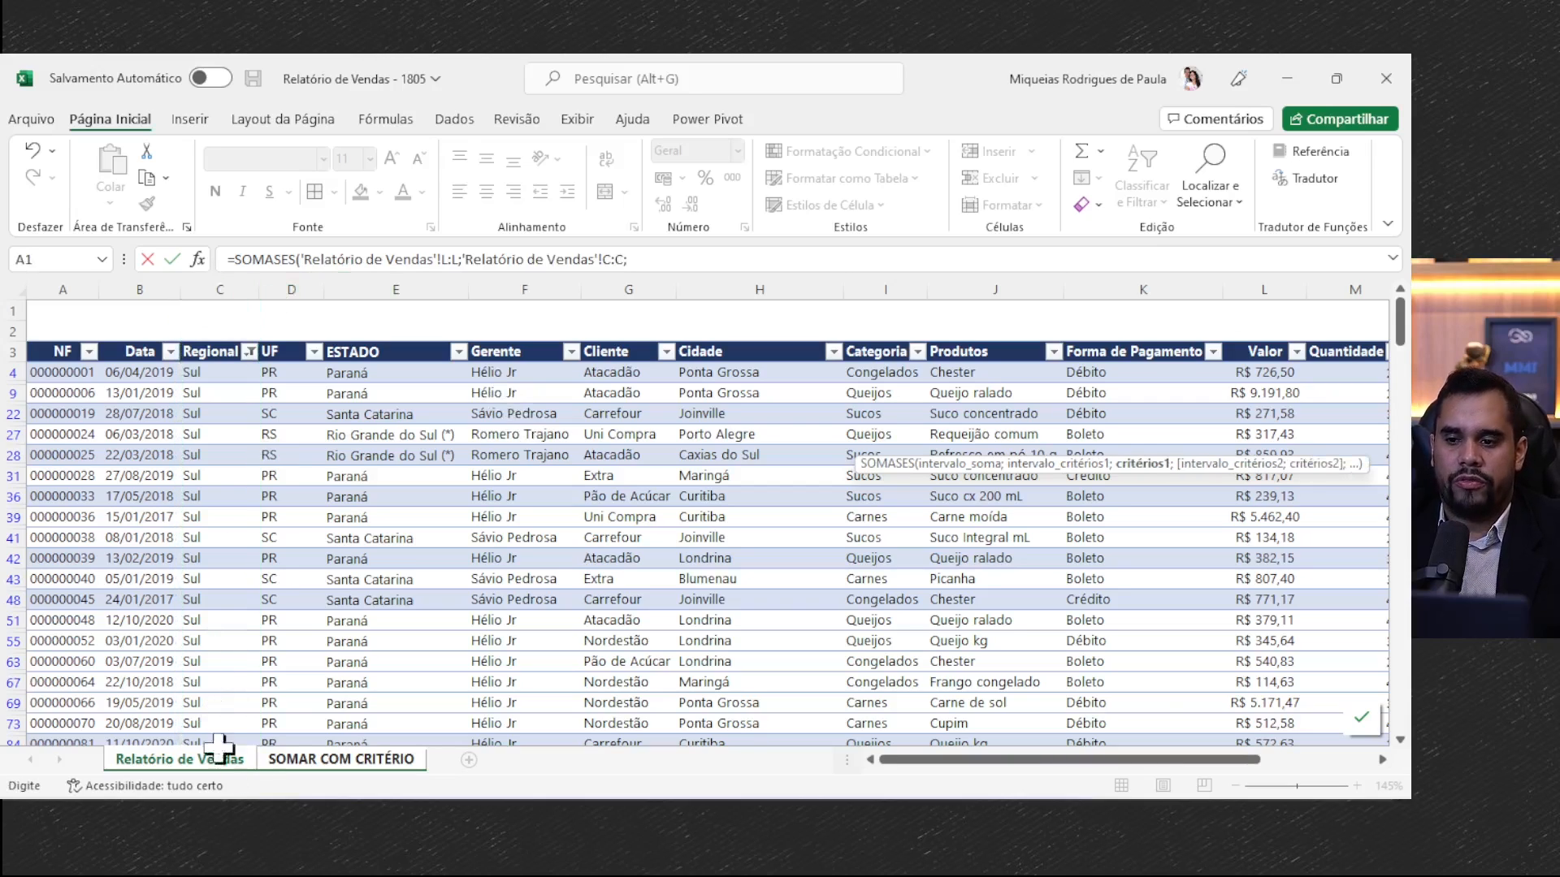
pyautogui.click(337, 759)
pyautogui.click(654, 443)
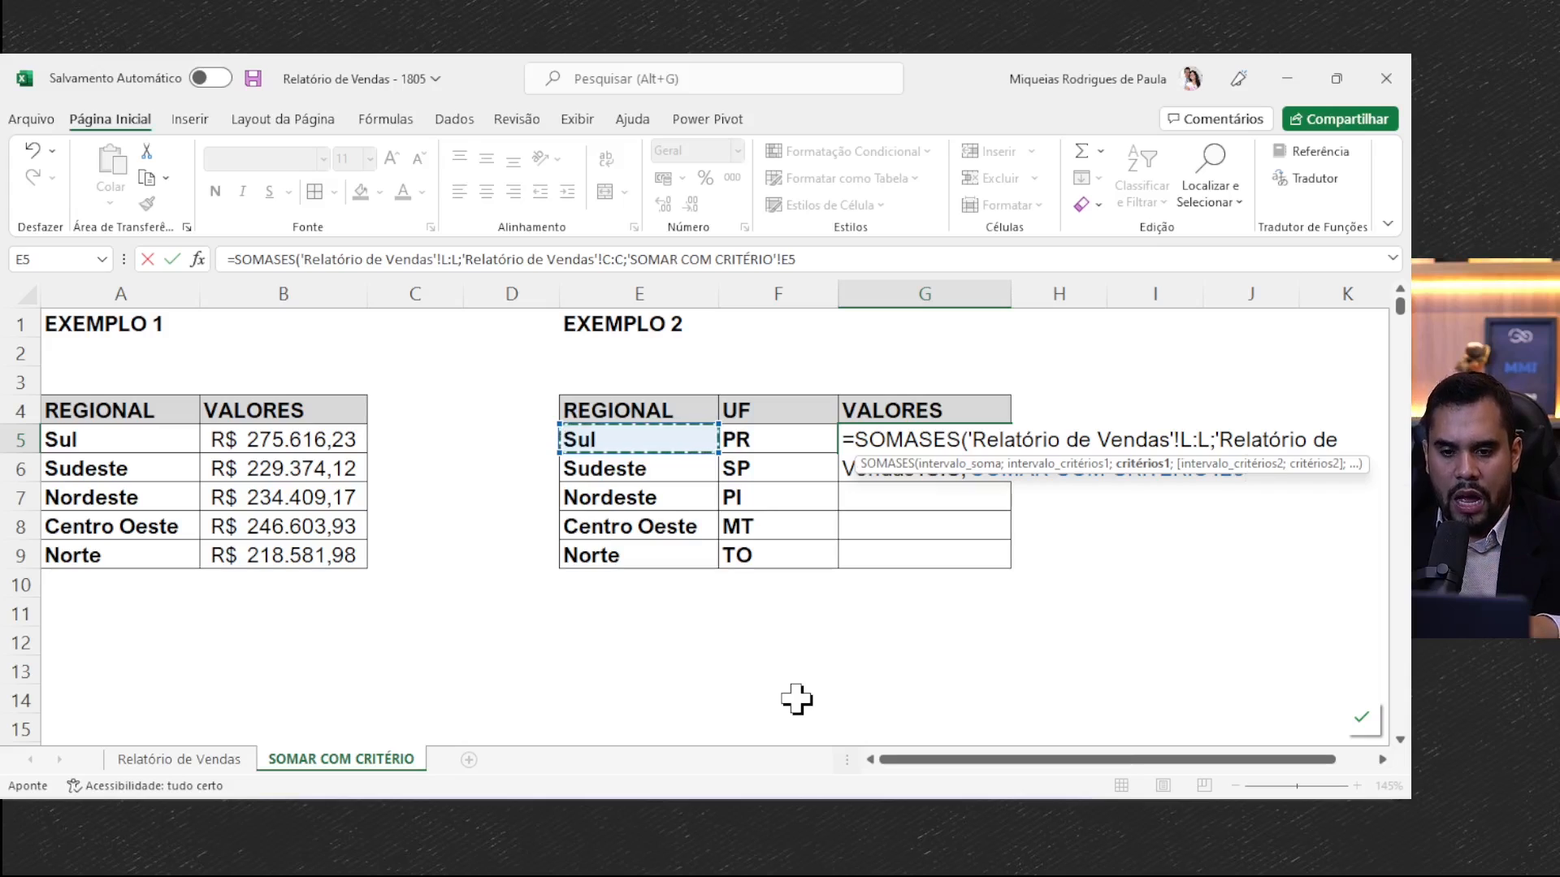
pyautogui.write(';')
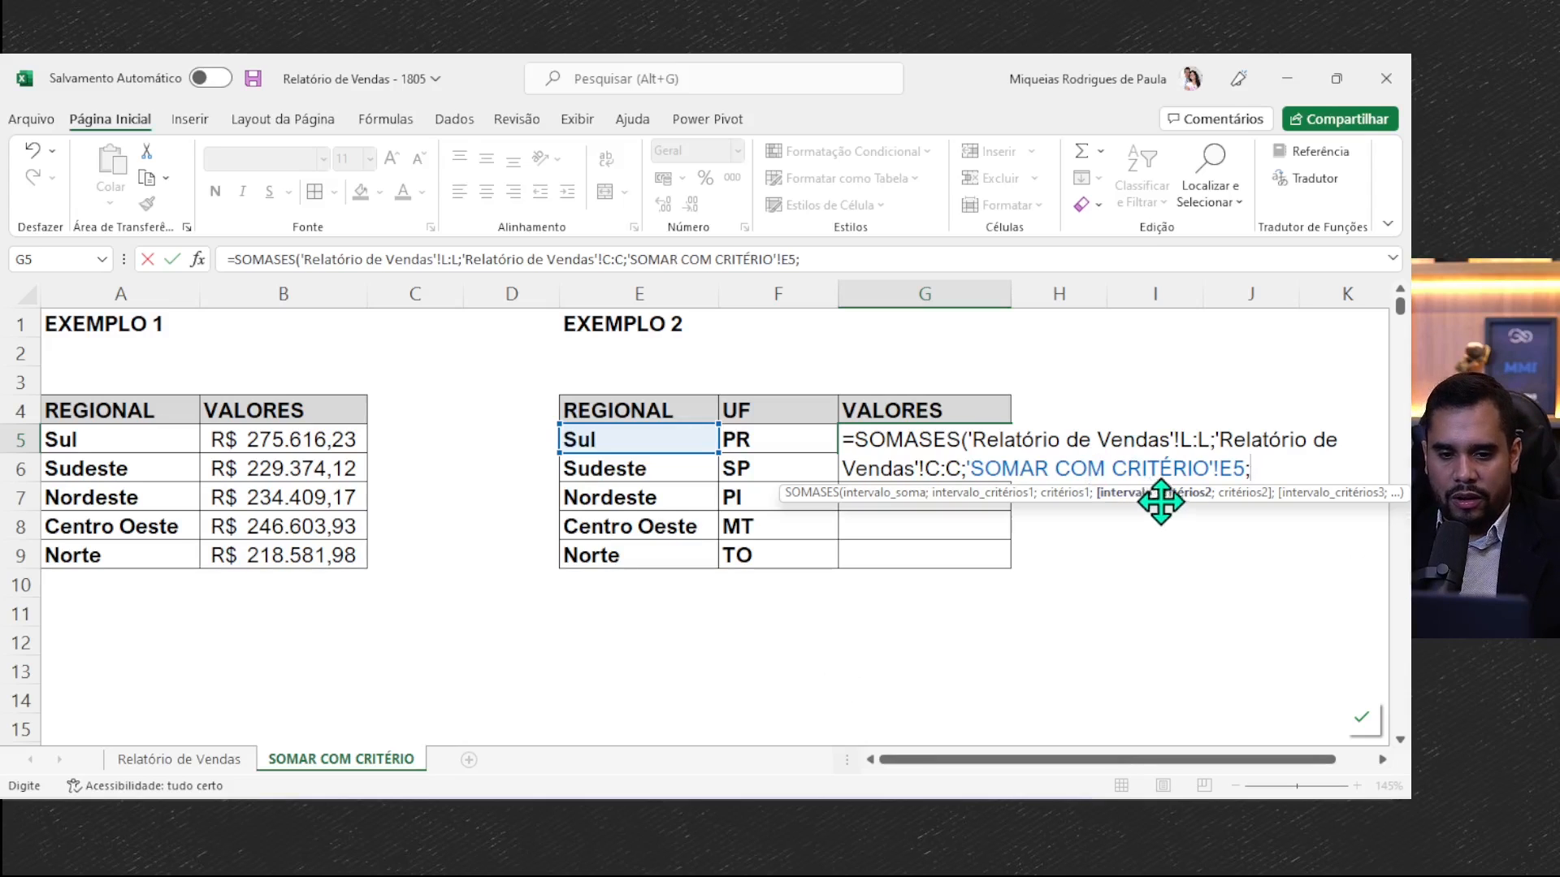
# - Add column D (UF) of Relatório de Vendas with criterion F5 of SOMAR COM CRITÉRIO as the second pair, and complete the formula
pyautogui.click(130, 759)
pyautogui.click(291, 289)
pyautogui.write(';')
pyautogui.click(388, 767)
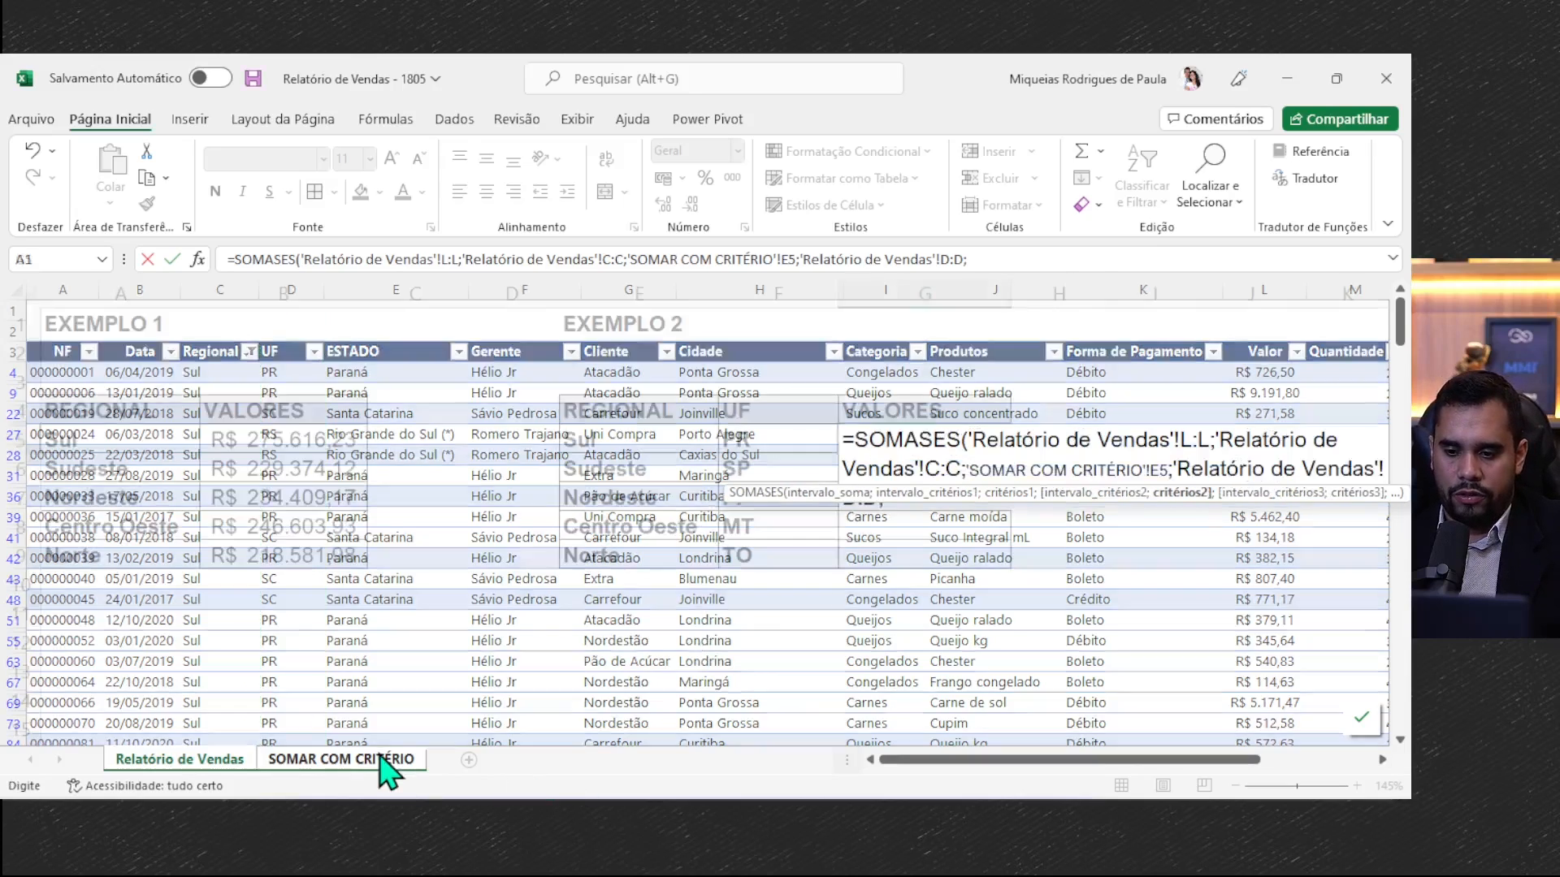
pyautogui.click(777, 439)
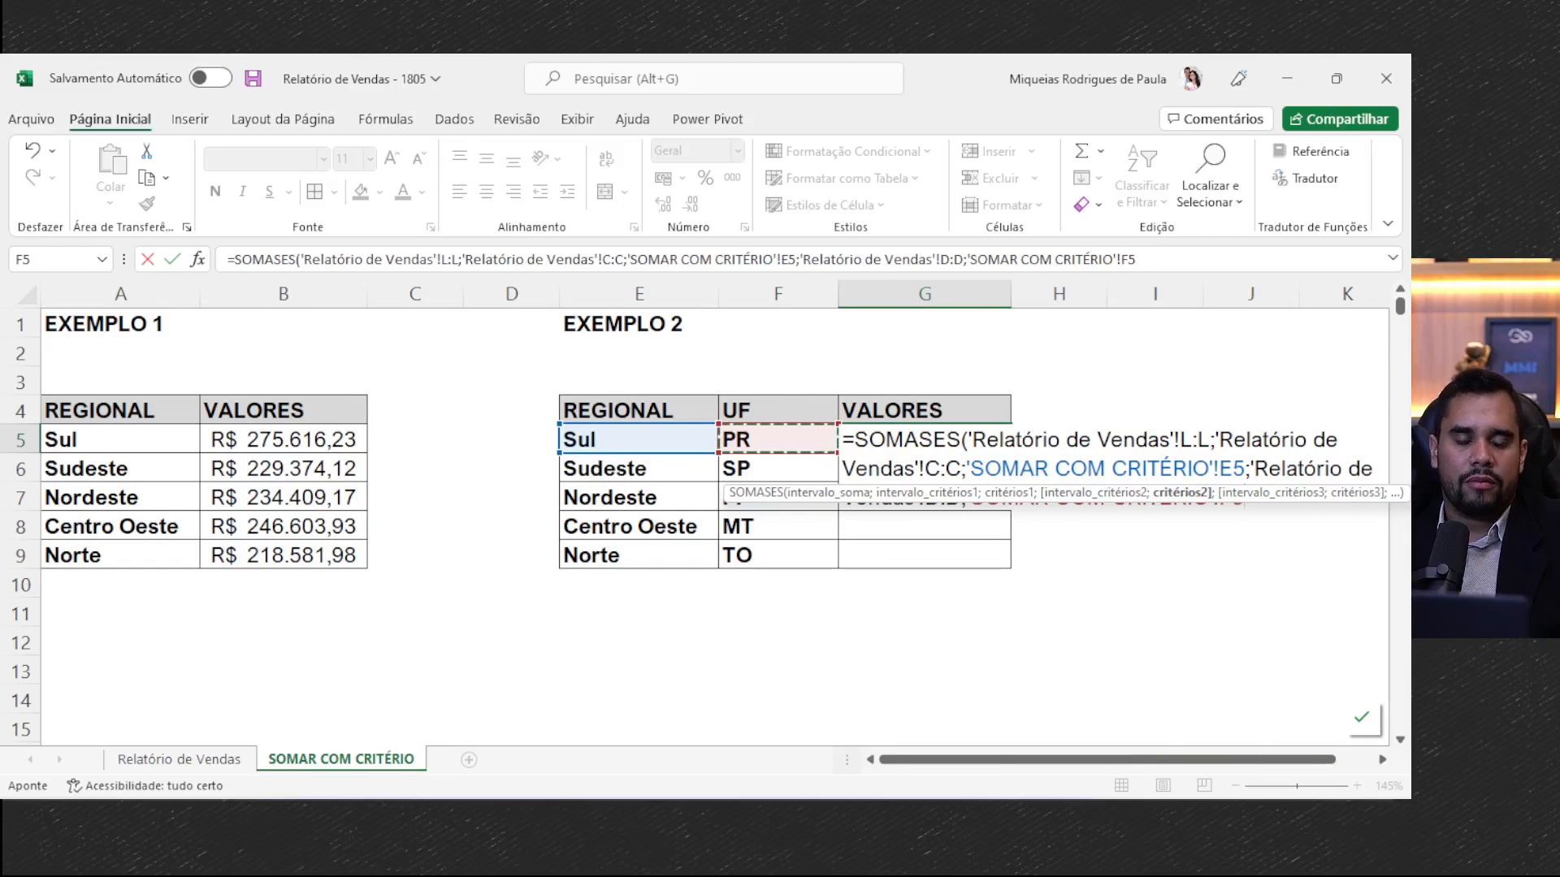
pyautogui.press('super+space')
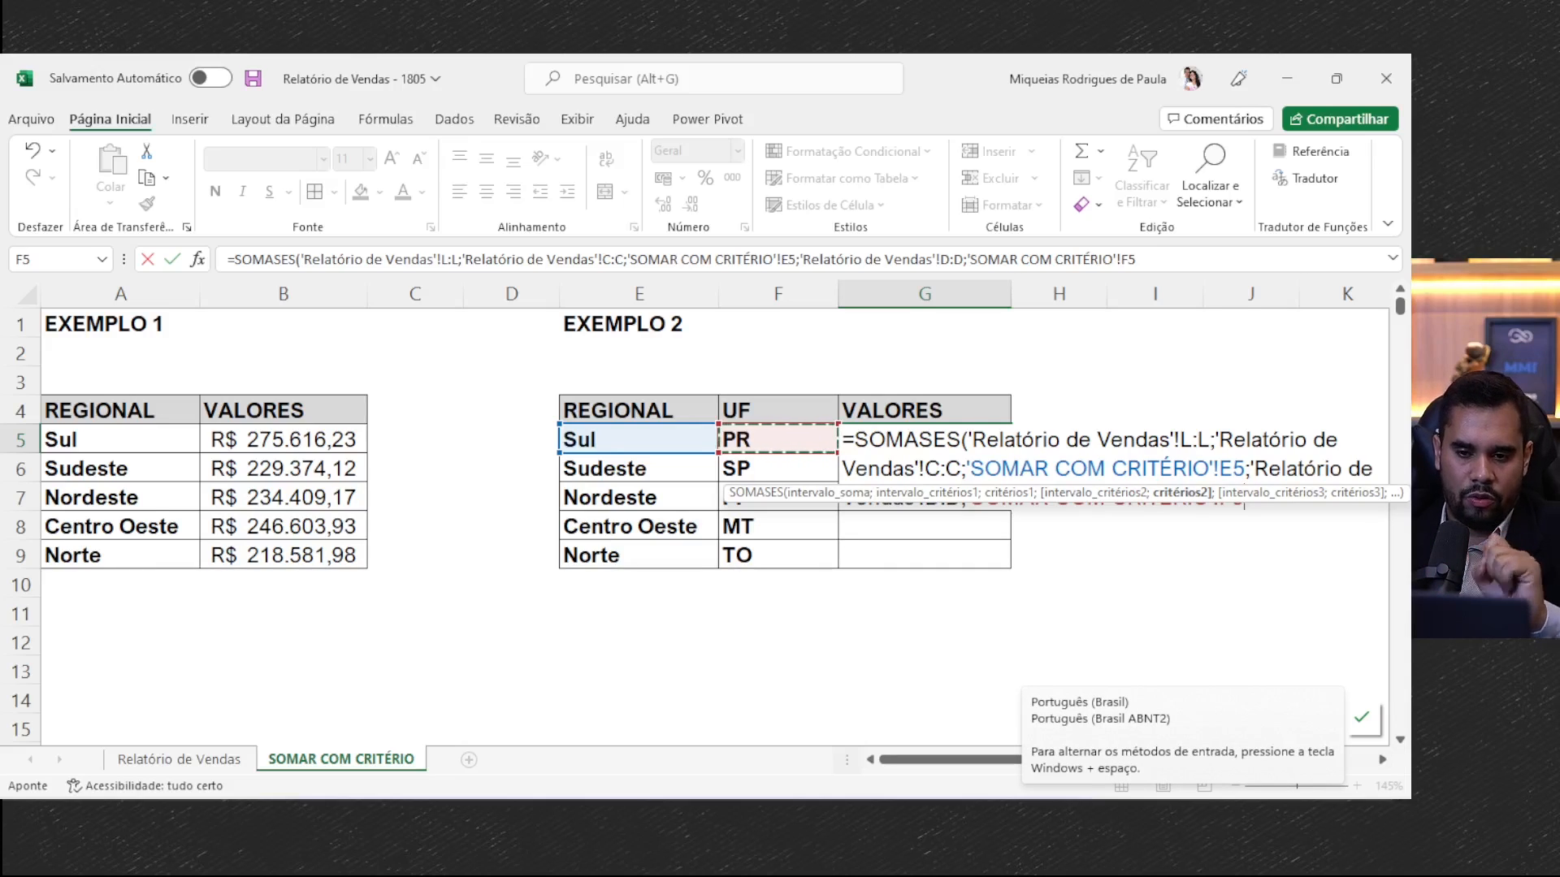
pyautogui.write(')')
pyautogui.hotkey('ctrl', 'Return')
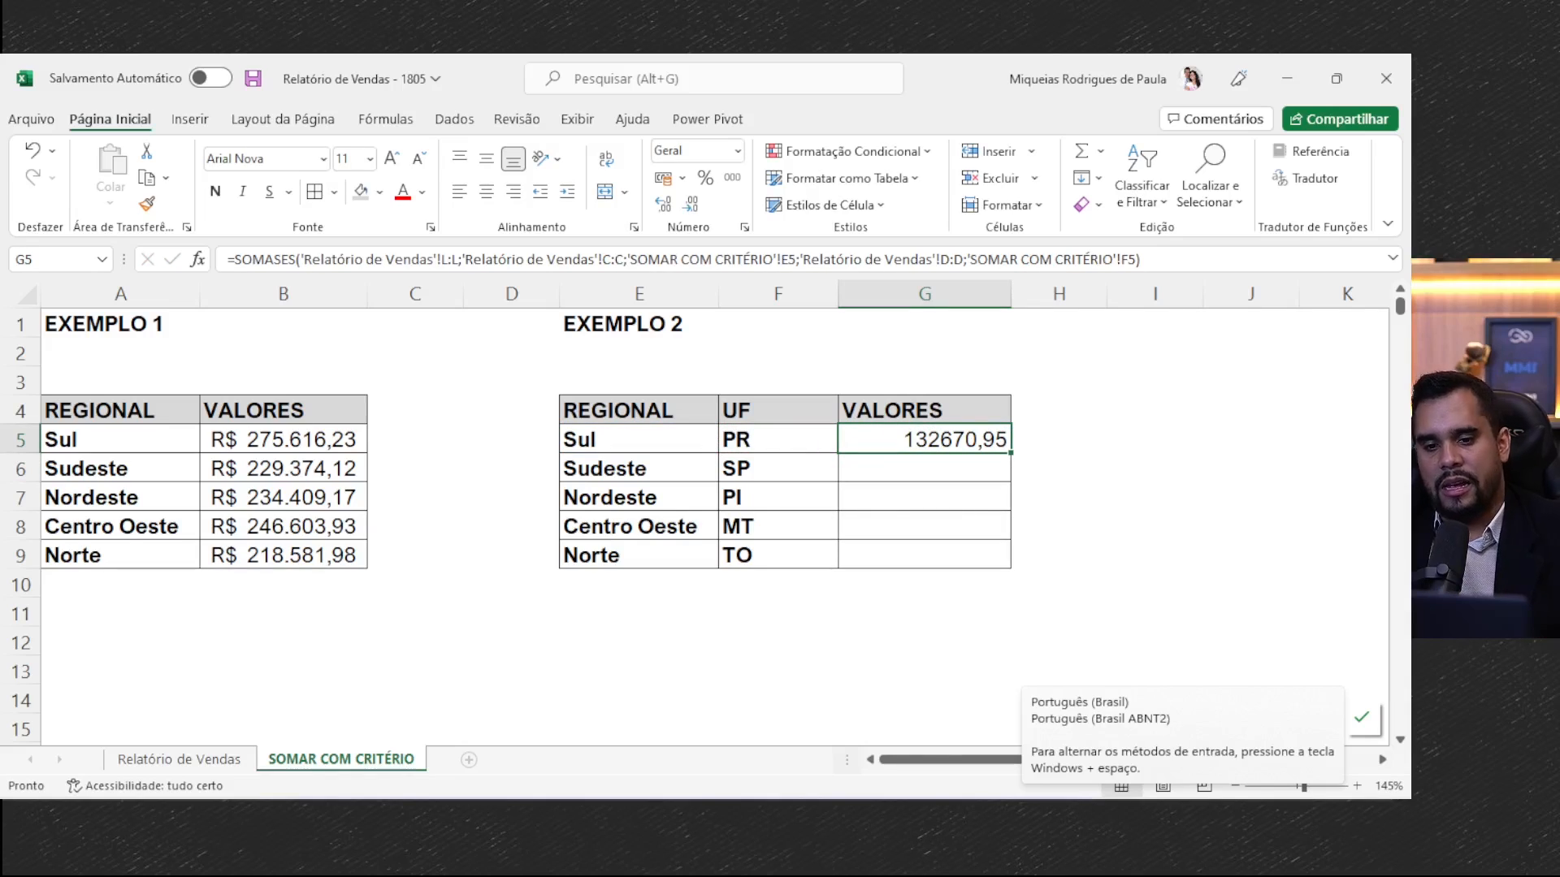
# - Fill the SOMASES formula down to G9 and apply the accounting number format to G5:G9
pyautogui.click(989, 454)
pyautogui.click(1004, 447)
pyautogui.doubleClick(1012, 452)
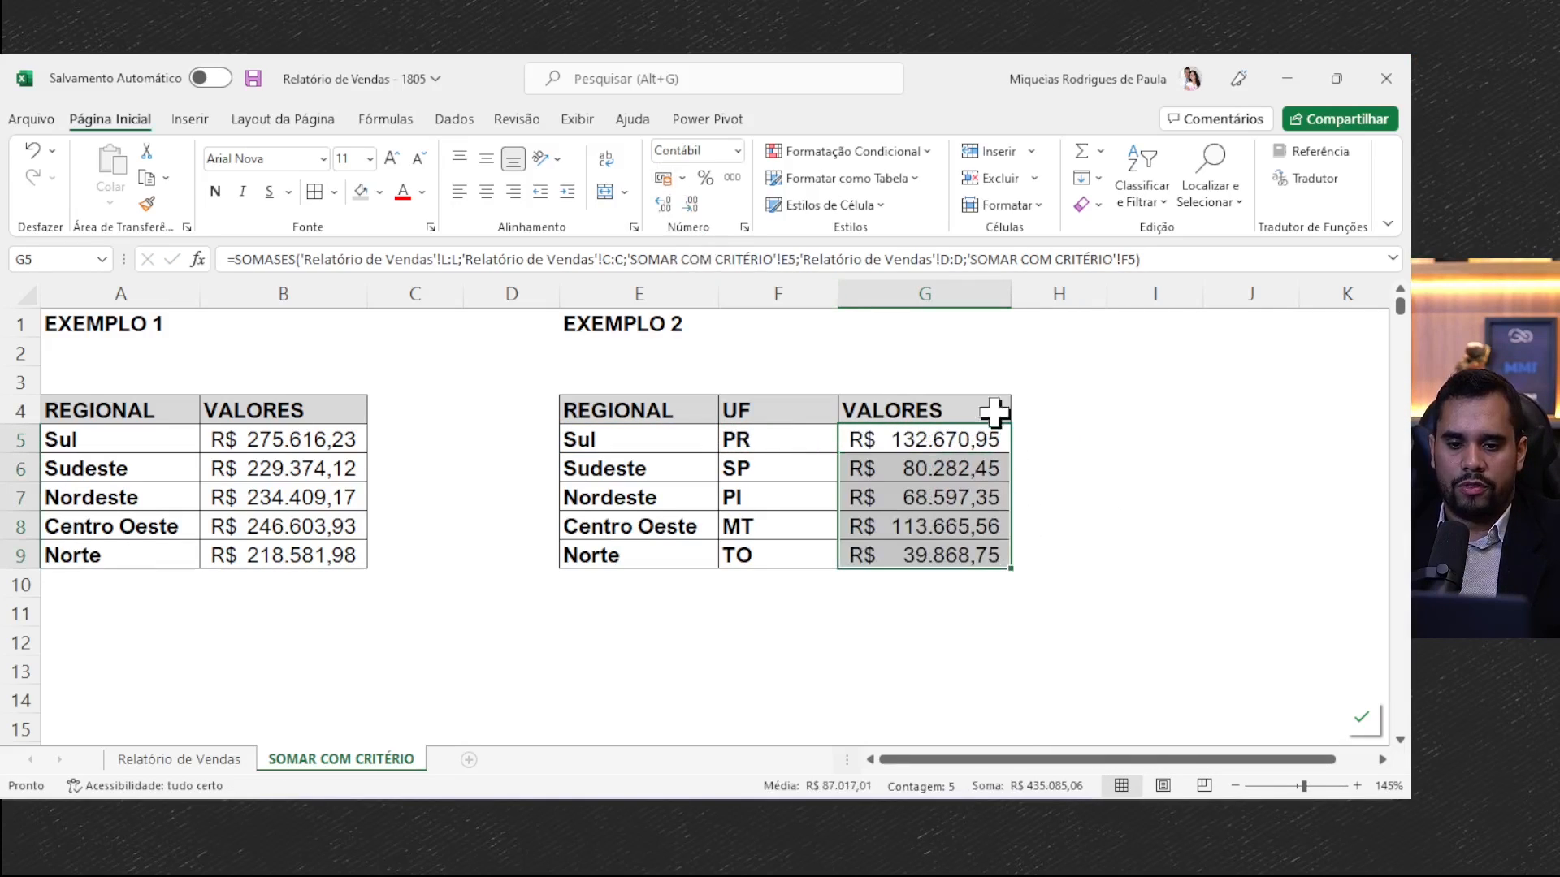
# - Review the Sul and PR criteria in E5 and F5 against the value in G5
pyautogui.click(926, 430)
pyautogui.click(799, 441)
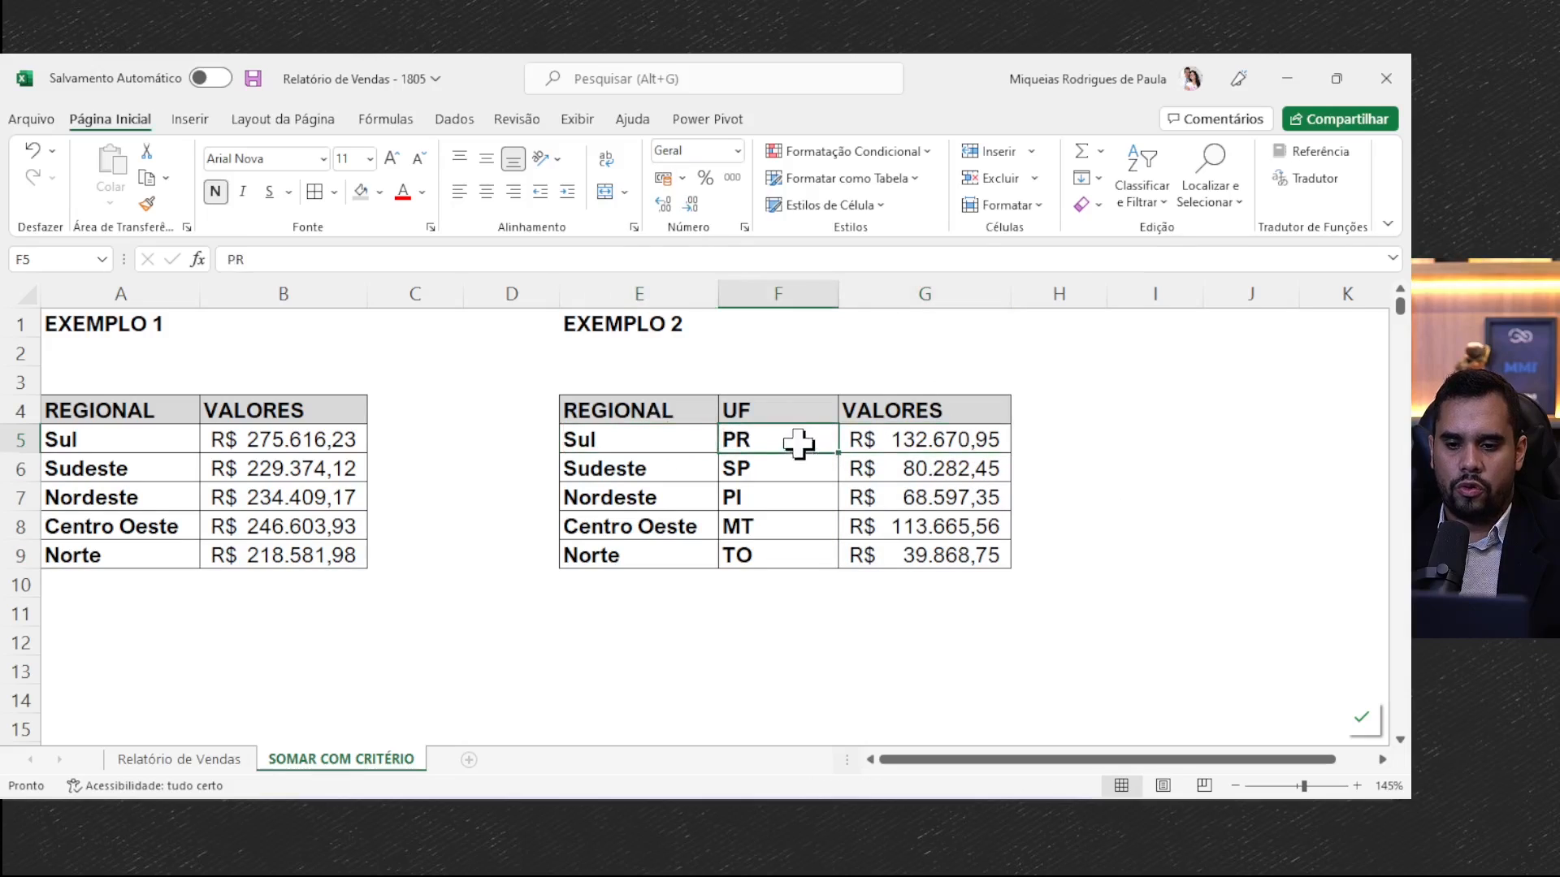
pyautogui.click(653, 439)
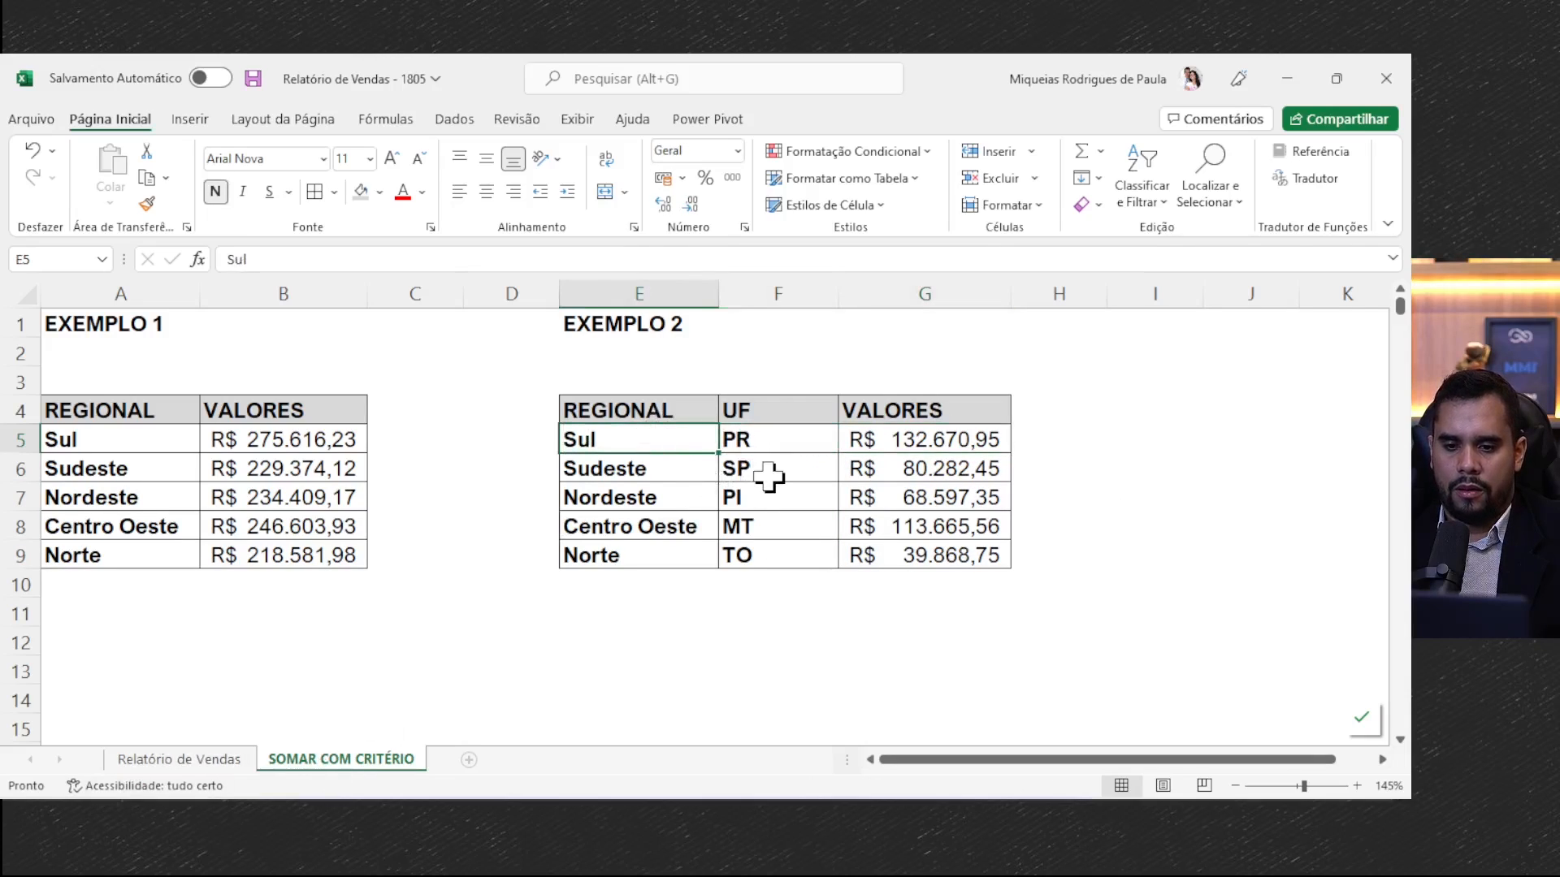
pyautogui.click(759, 442)
pyautogui.click(671, 450)
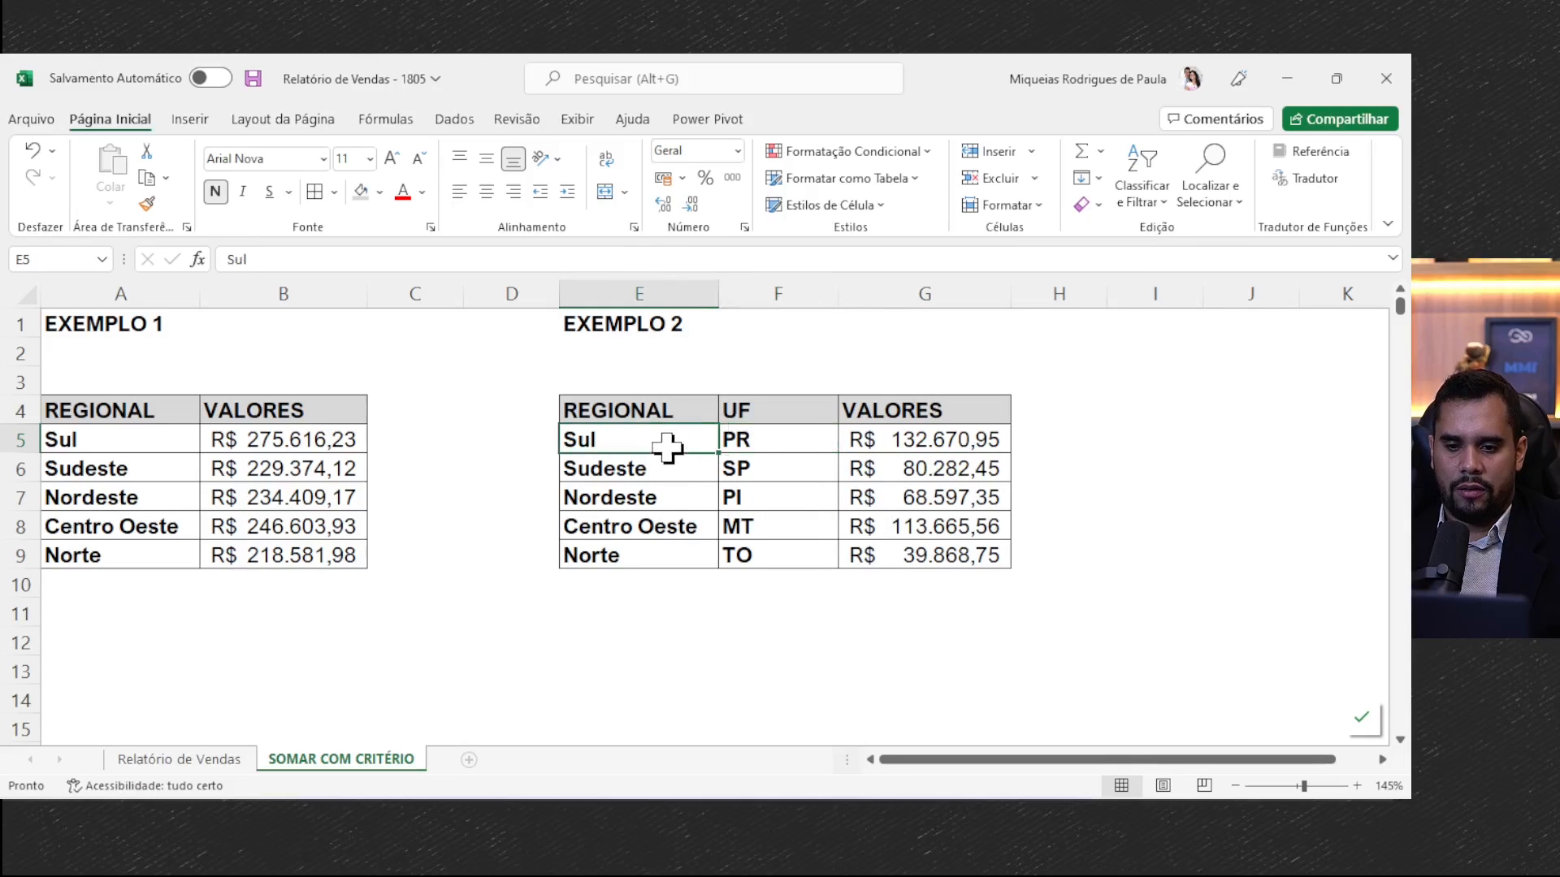
pyautogui.click(808, 435)
# - Filter the UF column of Relatório de Vendas to show only PR
pyautogui.click(165, 762)
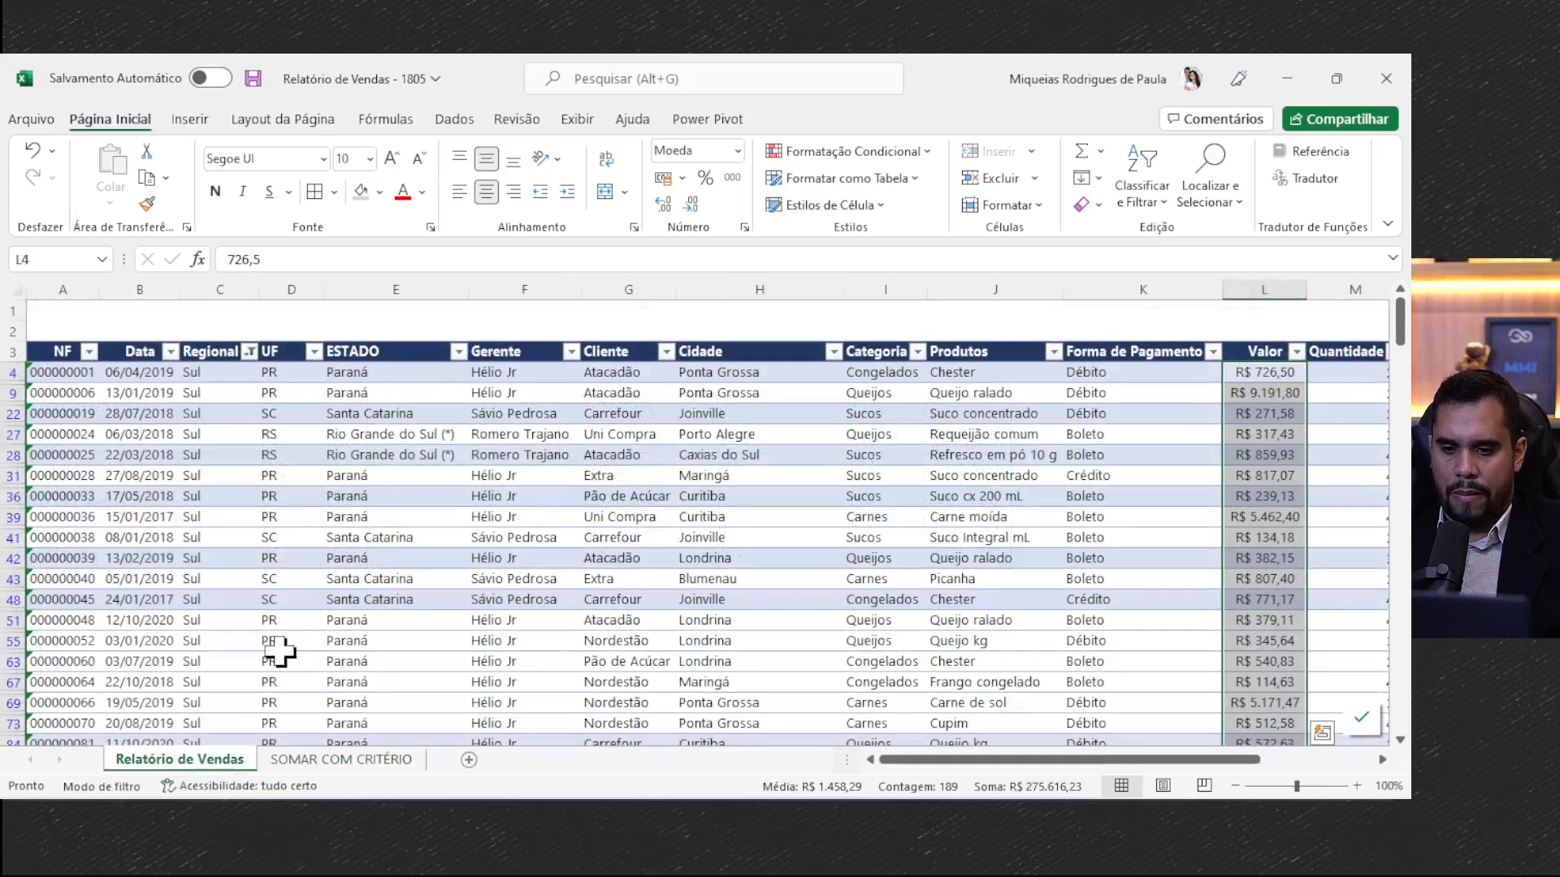
pyautogui.click(313, 351)
pyautogui.click(181, 575)
pyautogui.click(91, 592)
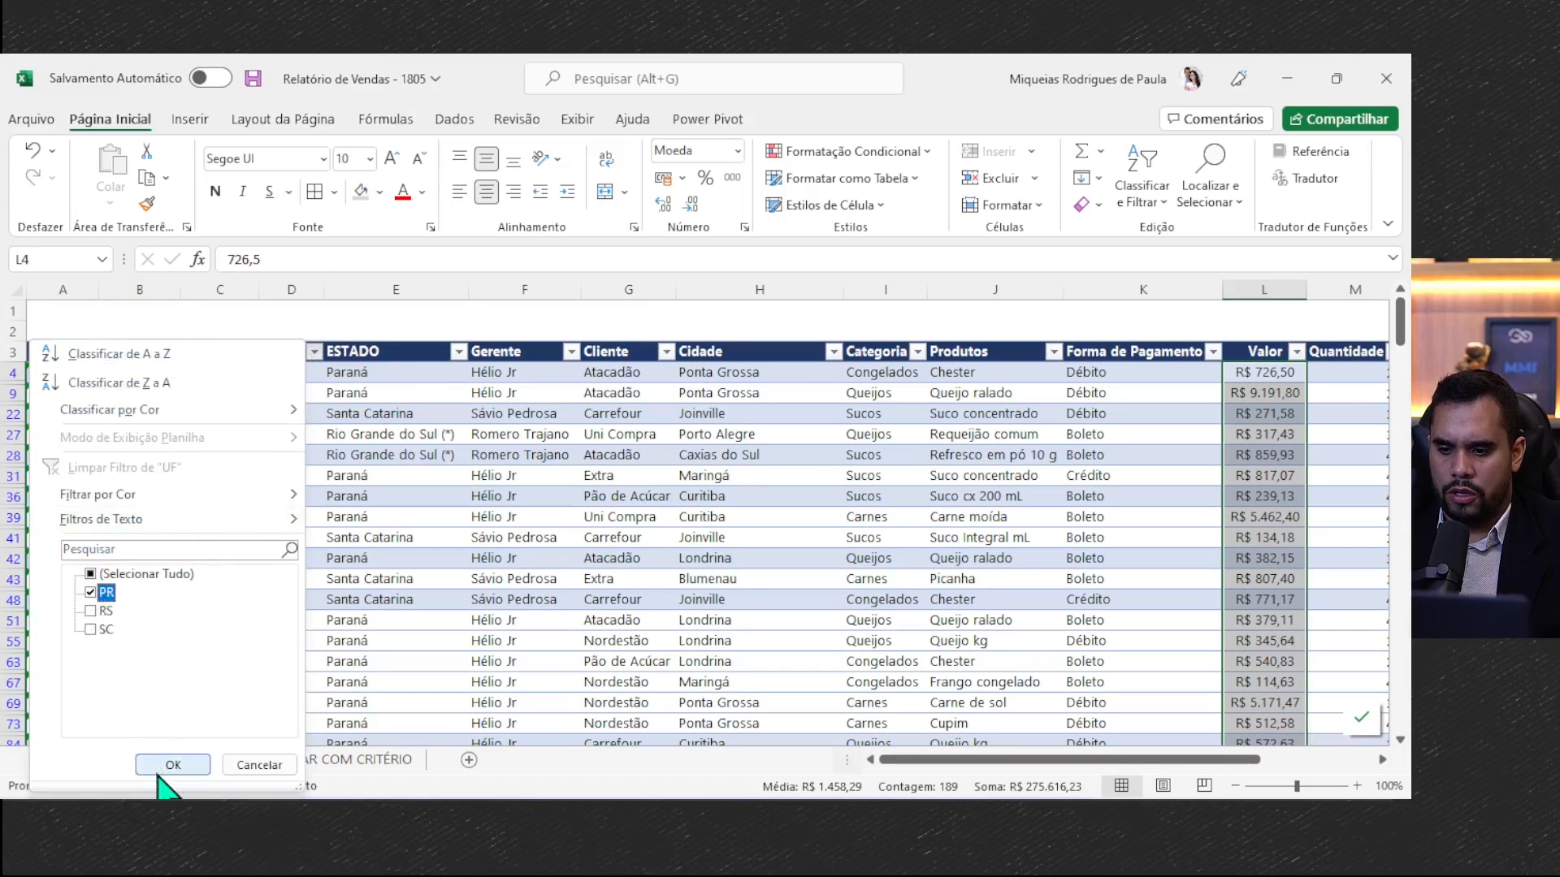
pyautogui.click(173, 765)
# - Check the sum of the filtered Valor column against the Sul/PR total in G5 of SOMAR COM CRITÉRIO
pyautogui.click(1260, 374)
pyautogui.hotkey('ctrl', 'shift', 'Down')
pyautogui.click(351, 760)
pyautogui.click(111, 760)
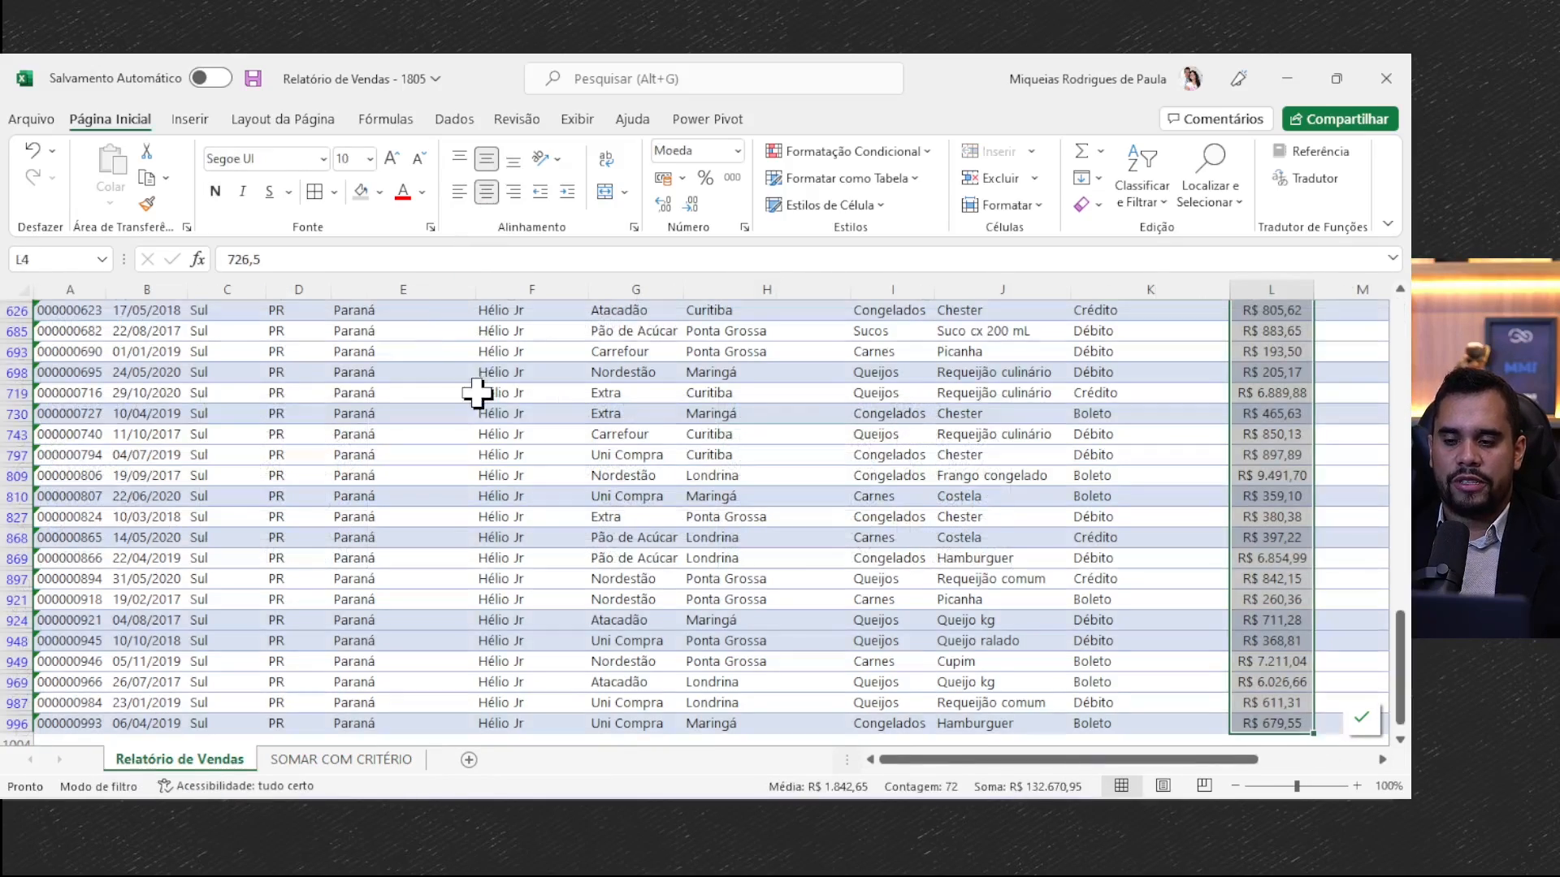
# - Examine the filtered Regional, UF and Valor columns, and inspect the Nordeste/PI formula in G7 of SOMAR COM CRITÉRIO
pyautogui.scroll(15, 488, 406)
pyautogui.moveTo(218, 290); pyautogui.dragTo(280, 284)
pyautogui.moveTo(1272, 373); pyautogui.dragTo(1269, 633)
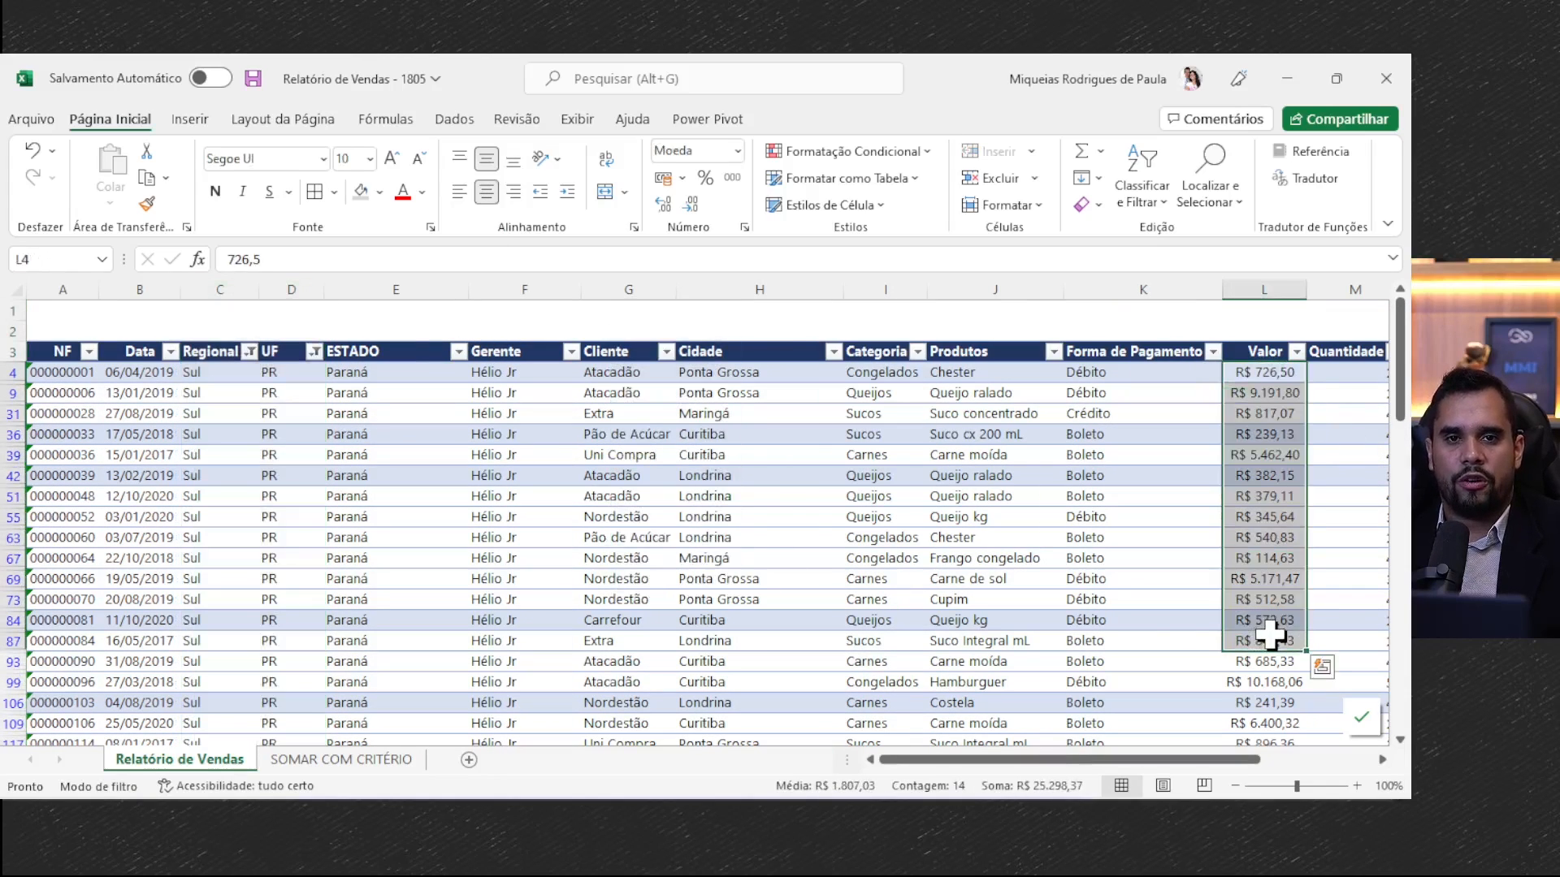
pyautogui.click(316, 762)
pyautogui.click(904, 495)
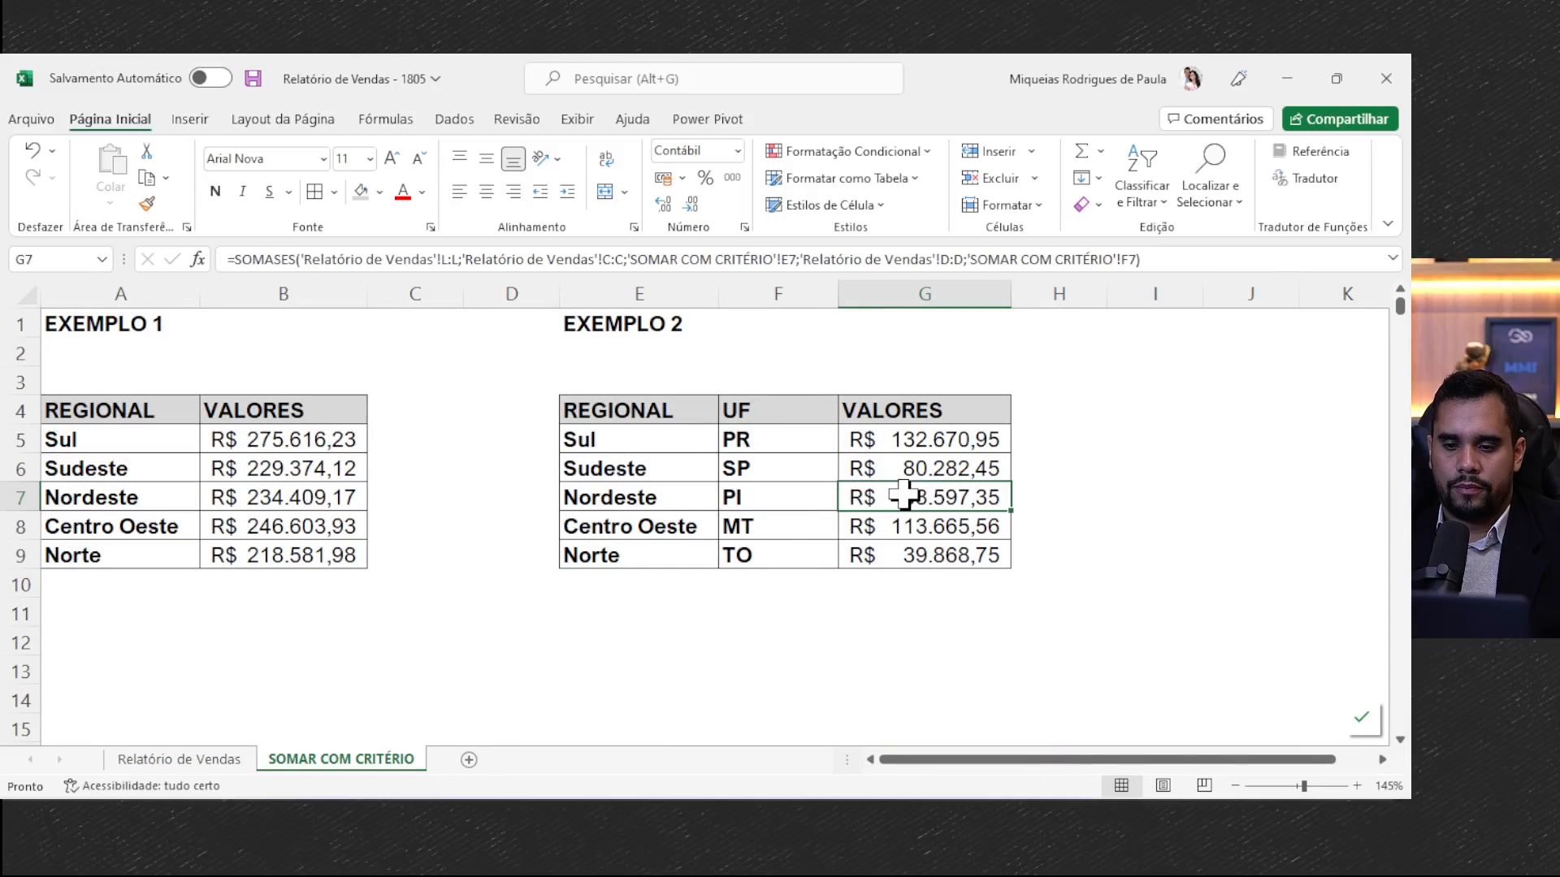